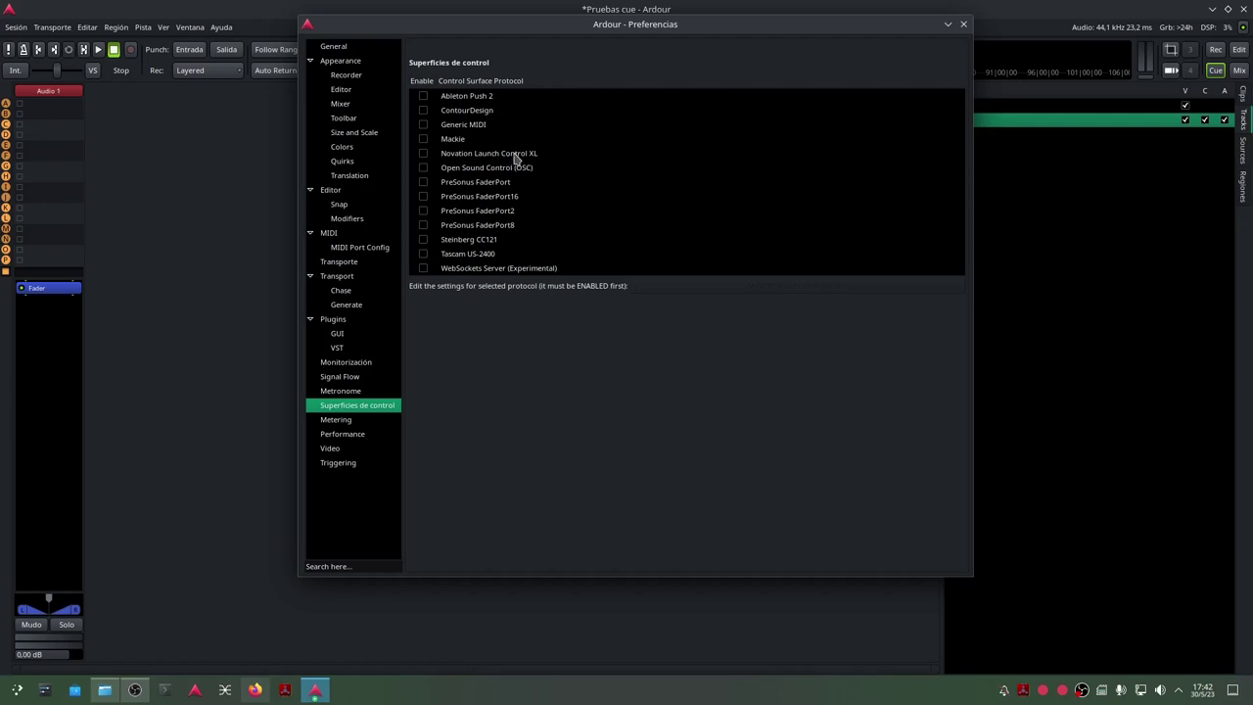
Close the preferences window and switch to the Dolphin file manager.
{"action": "left_click", "coordinate": [963, 24]}
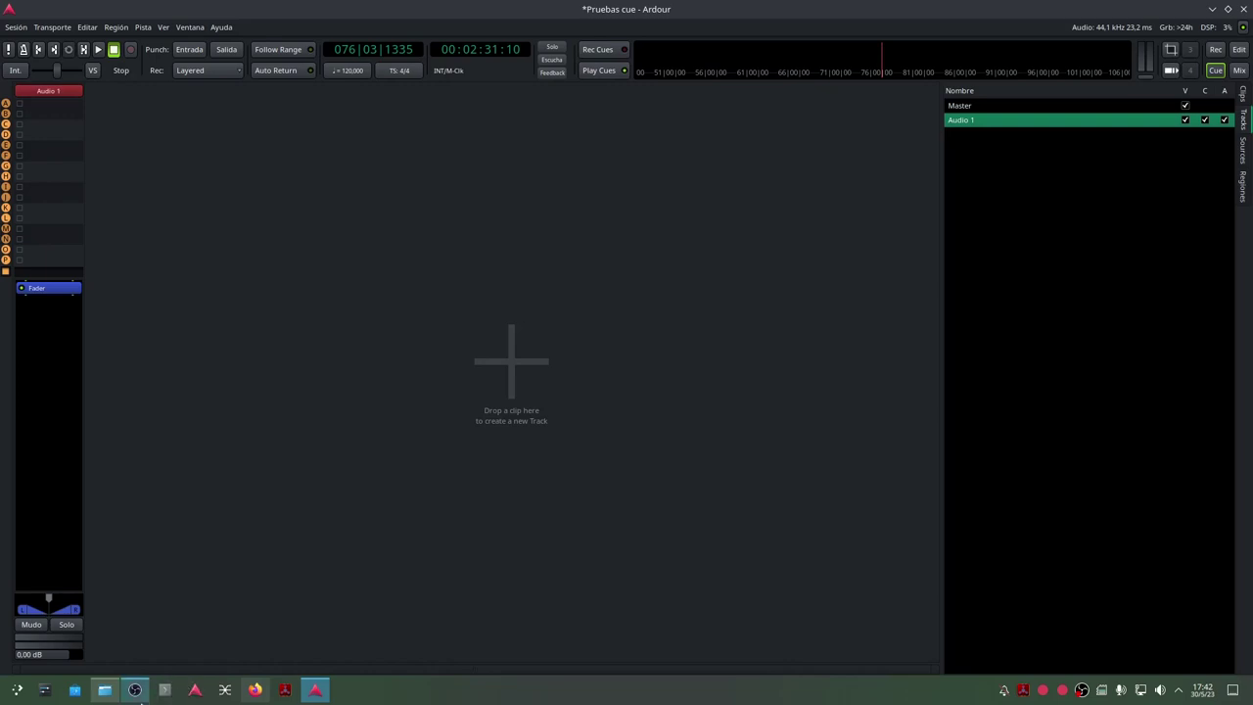
{"action": "left_click", "coordinate": [104, 689]}
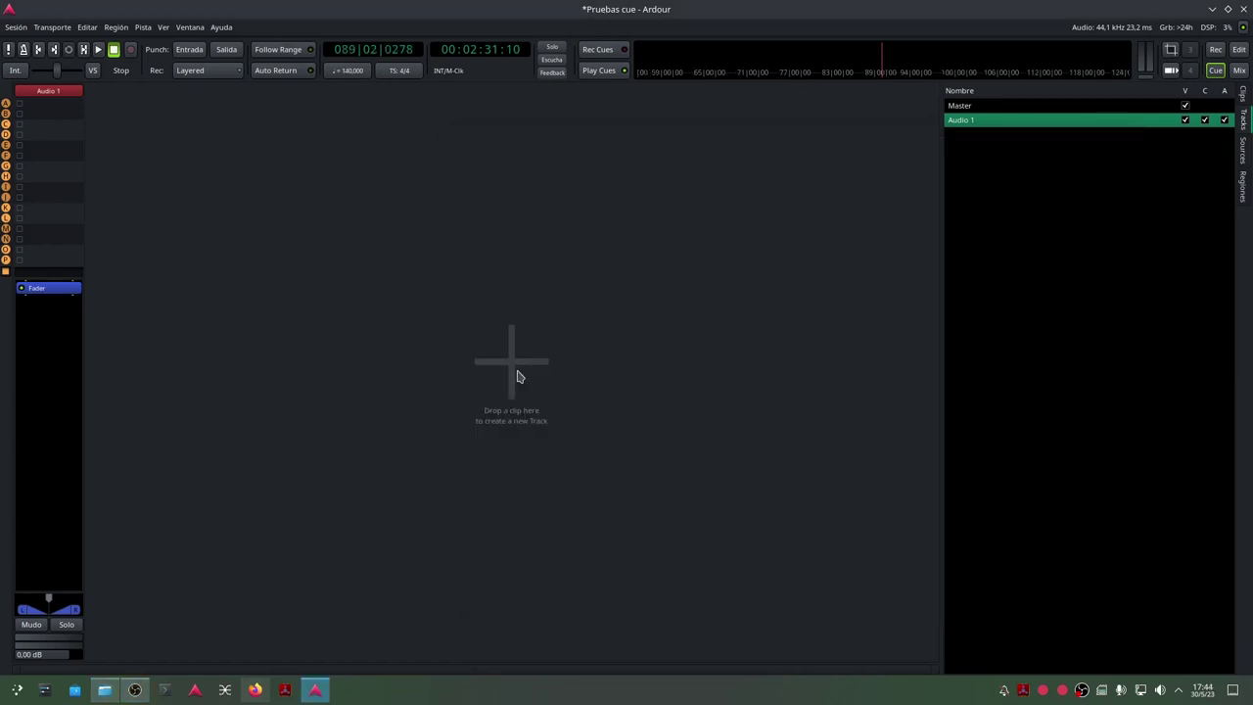
Add stereo audio tracks to the cue page until the session has Audio 1 through Audio 8.
{"action": "double_click", "coordinate": [519, 377]}
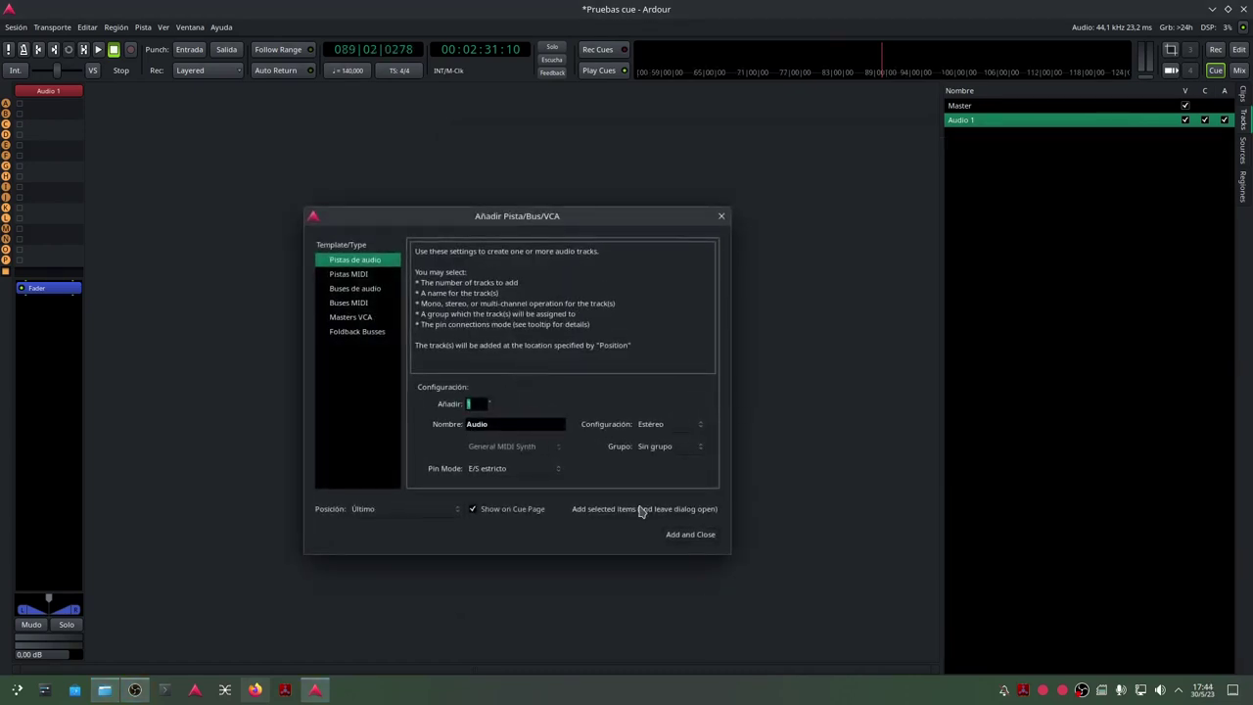
{"action": "left_click", "coordinate": [707, 537]}
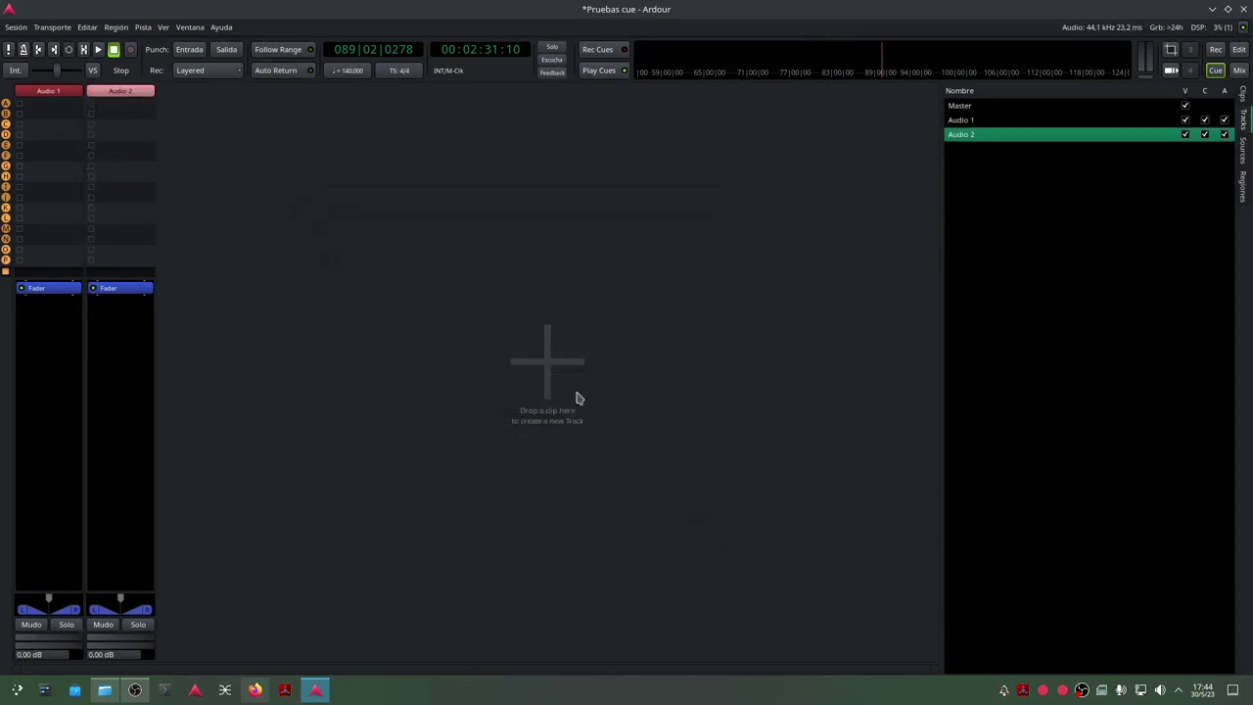
{"action": "double_click", "coordinate": [554, 377]}
{"action": "left_click", "coordinate": [725, 539]}
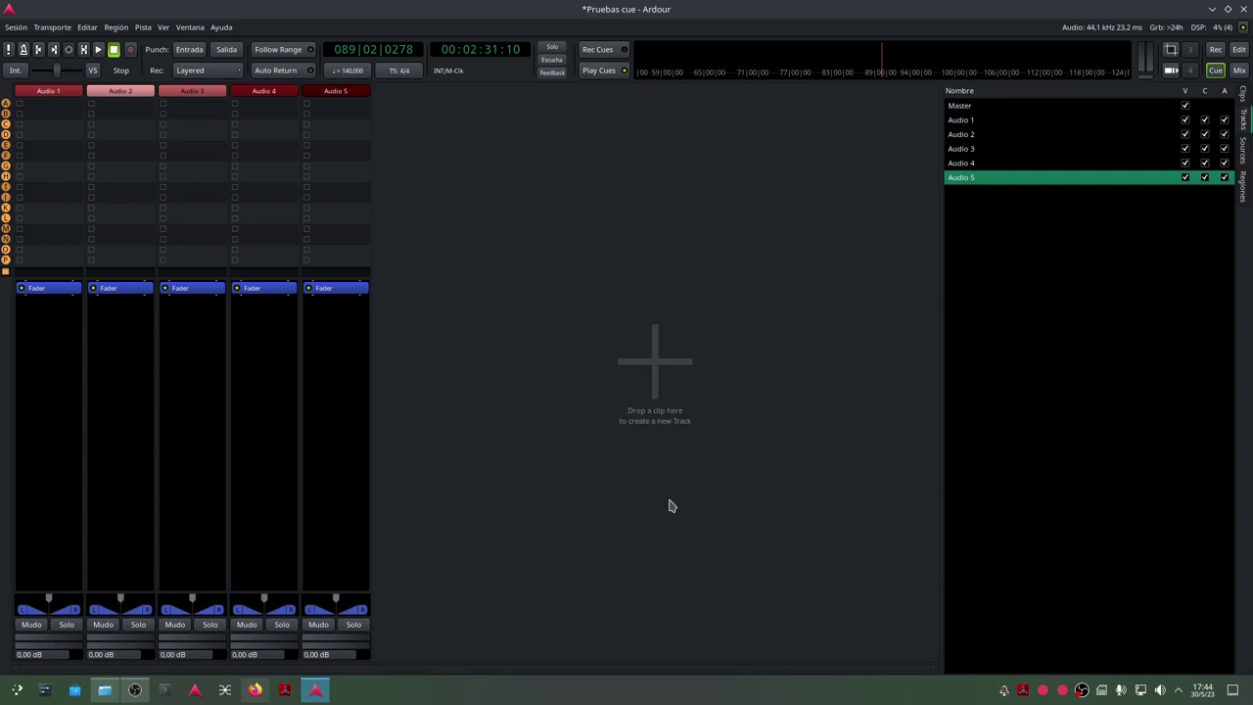
{"action": "double_click", "coordinate": [656, 359]}
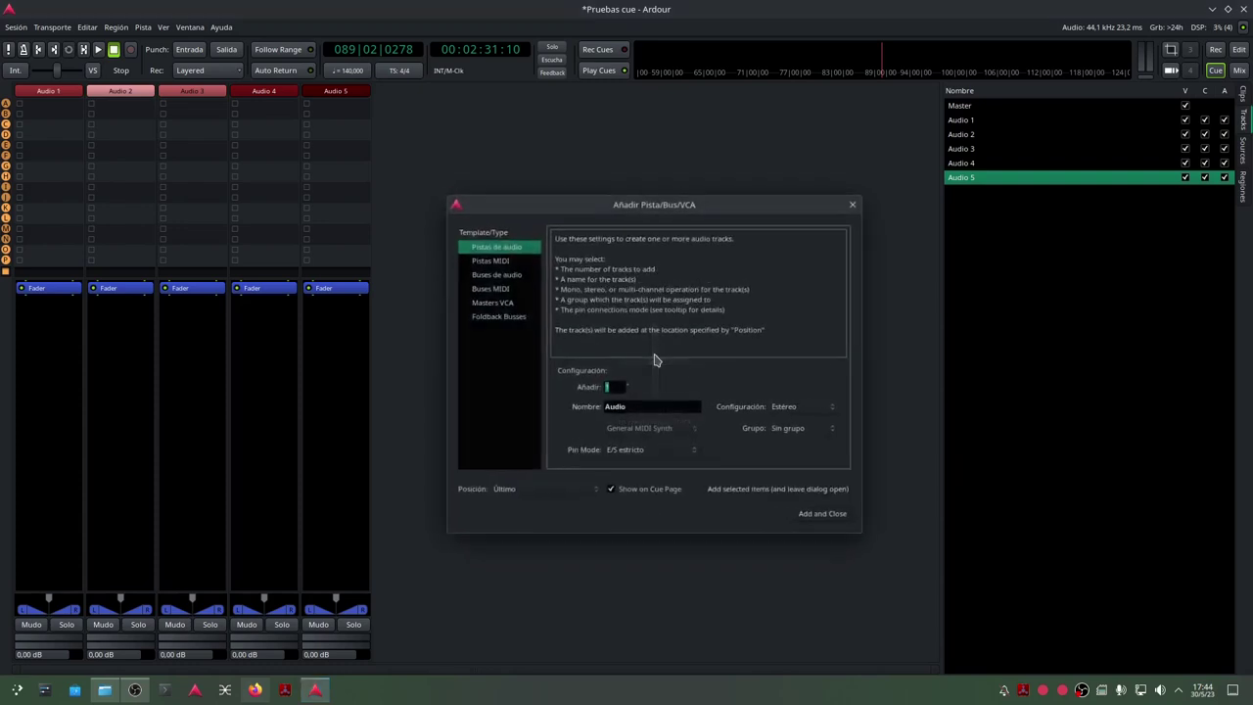
{"action": "left_click", "coordinate": [825, 519]}
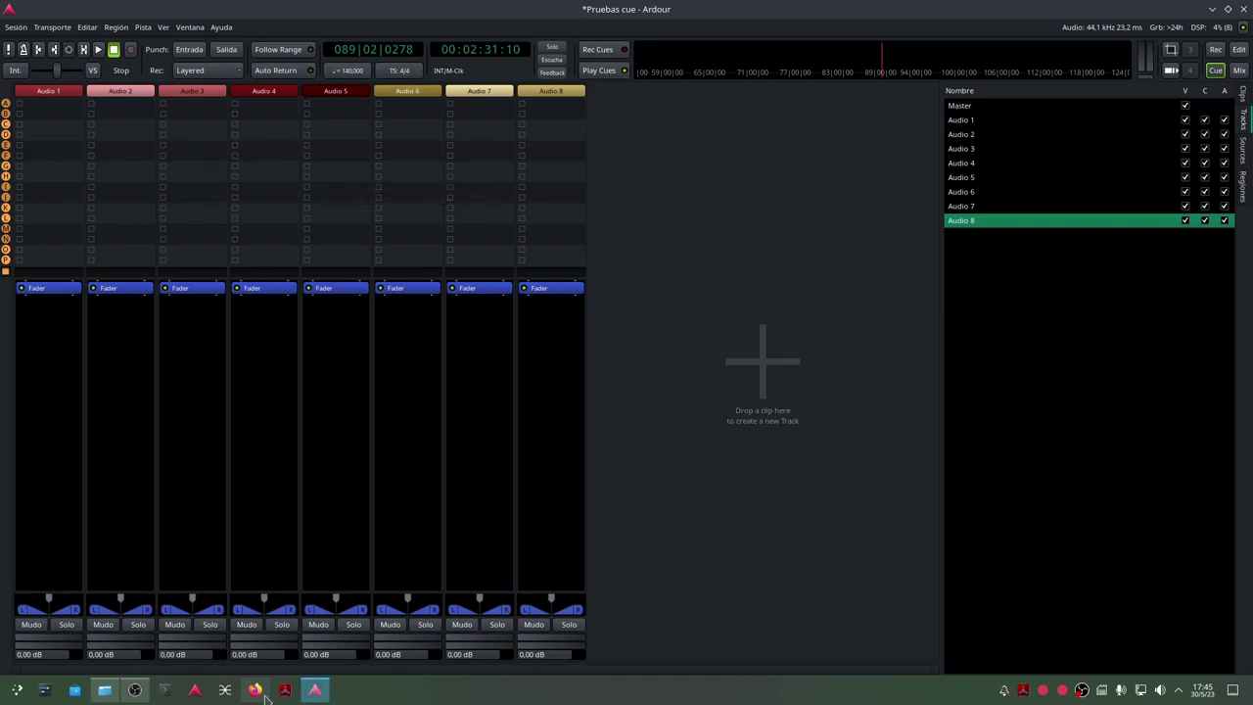
Load Aguardente 1, 2 and 3 from the TechnoTrance Vol. 12_Basics Bass folder into cue slots A, B and C of Audio 1.
{"action": "left_click", "coordinate": [102, 691]}
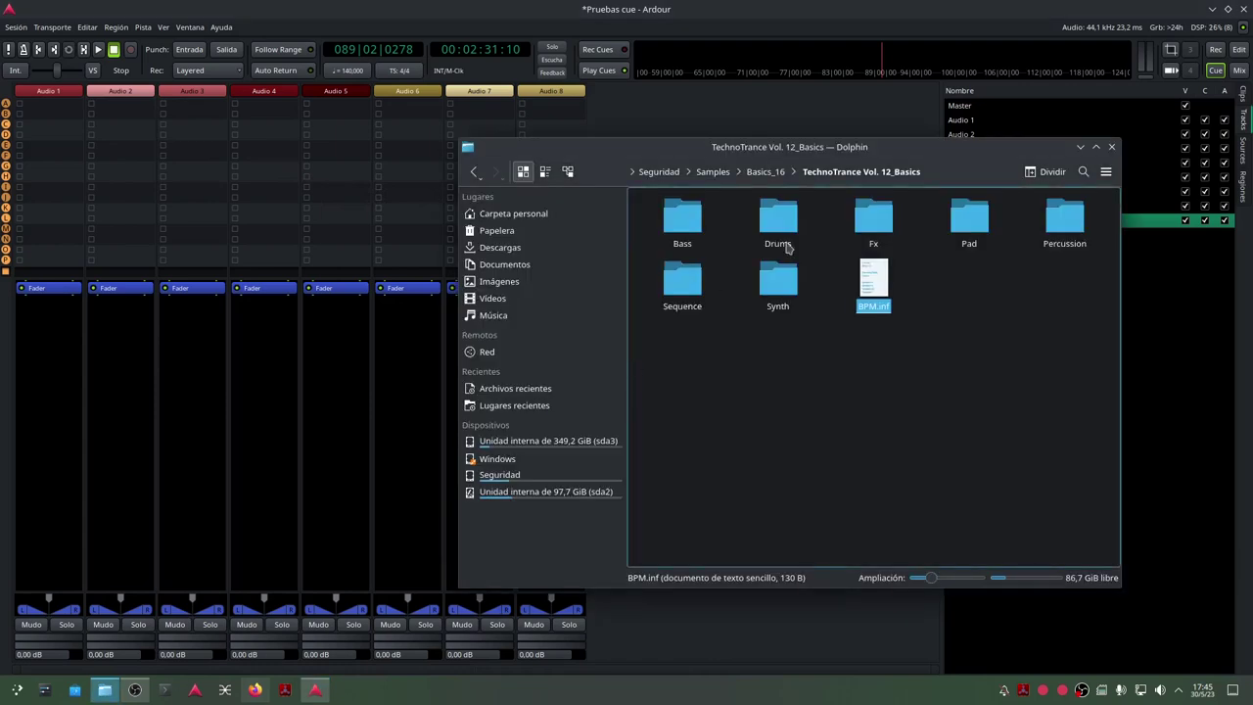
{"action": "left_click_drag", "start_coordinate": [803, 158], "coordinate": [923, 207]}
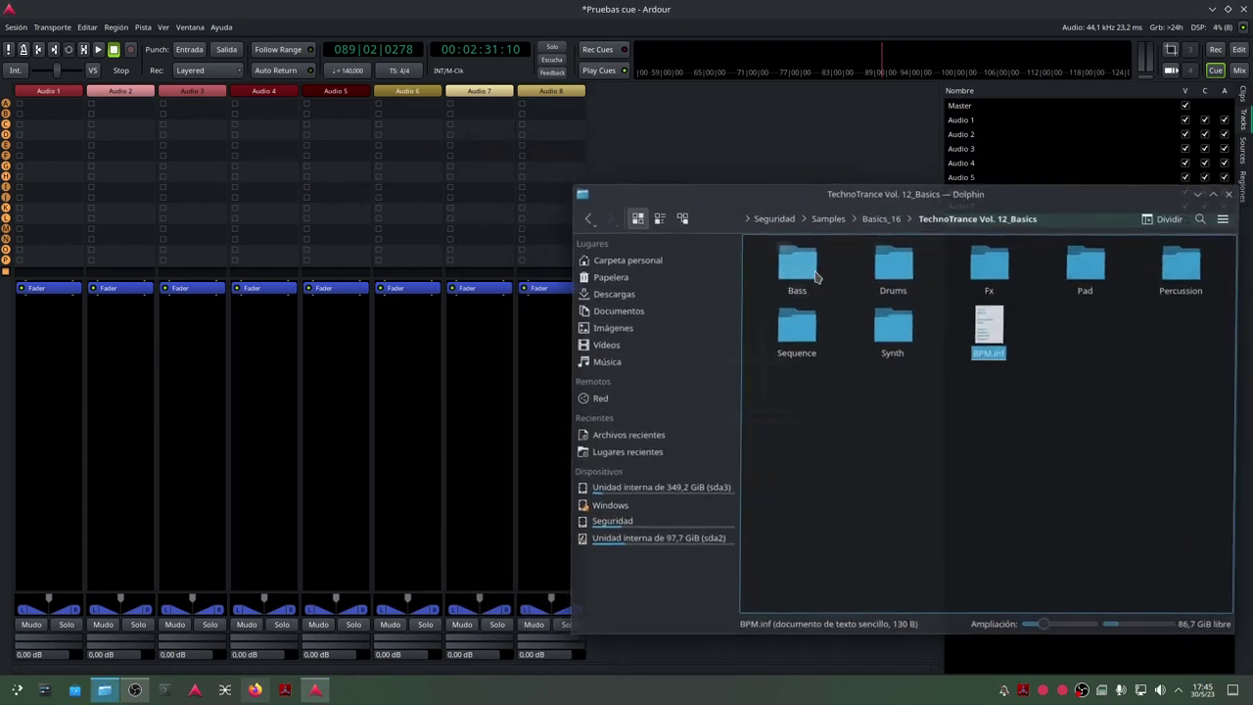
{"action": "double_click", "coordinate": [801, 262]}
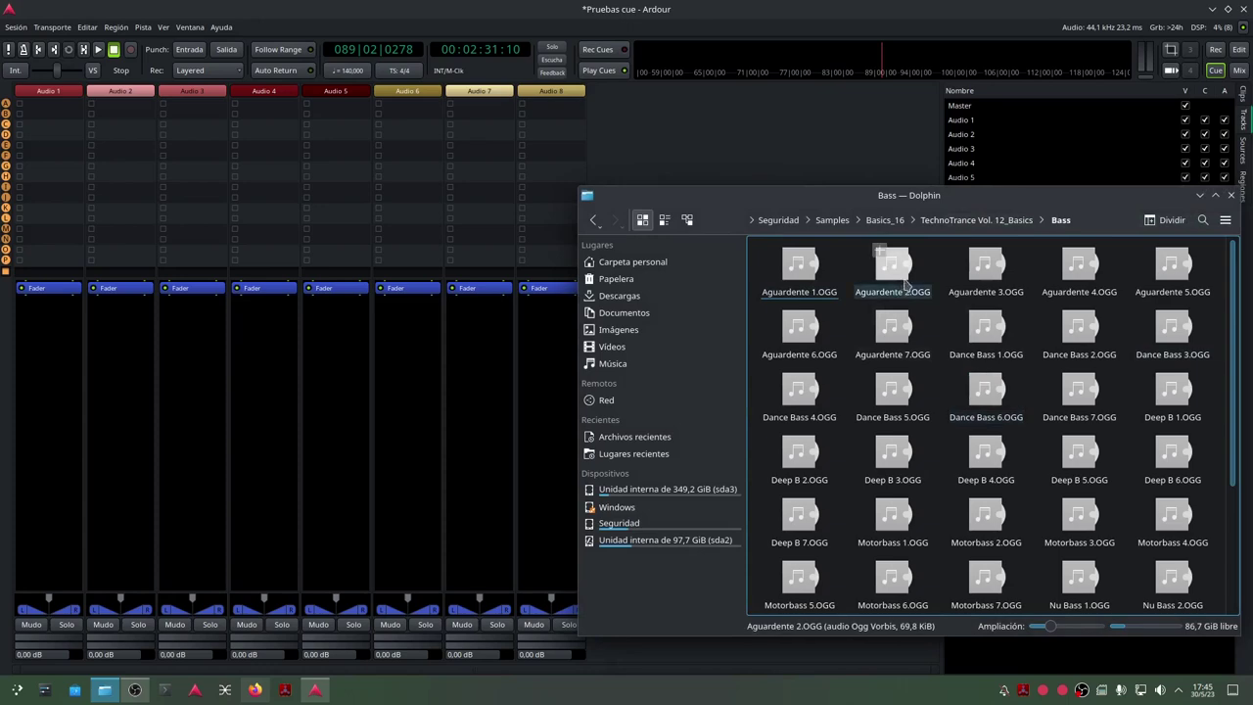
{"action": "left_click_drag", "start_coordinate": [836, 204], "coordinate": [820, 129]}
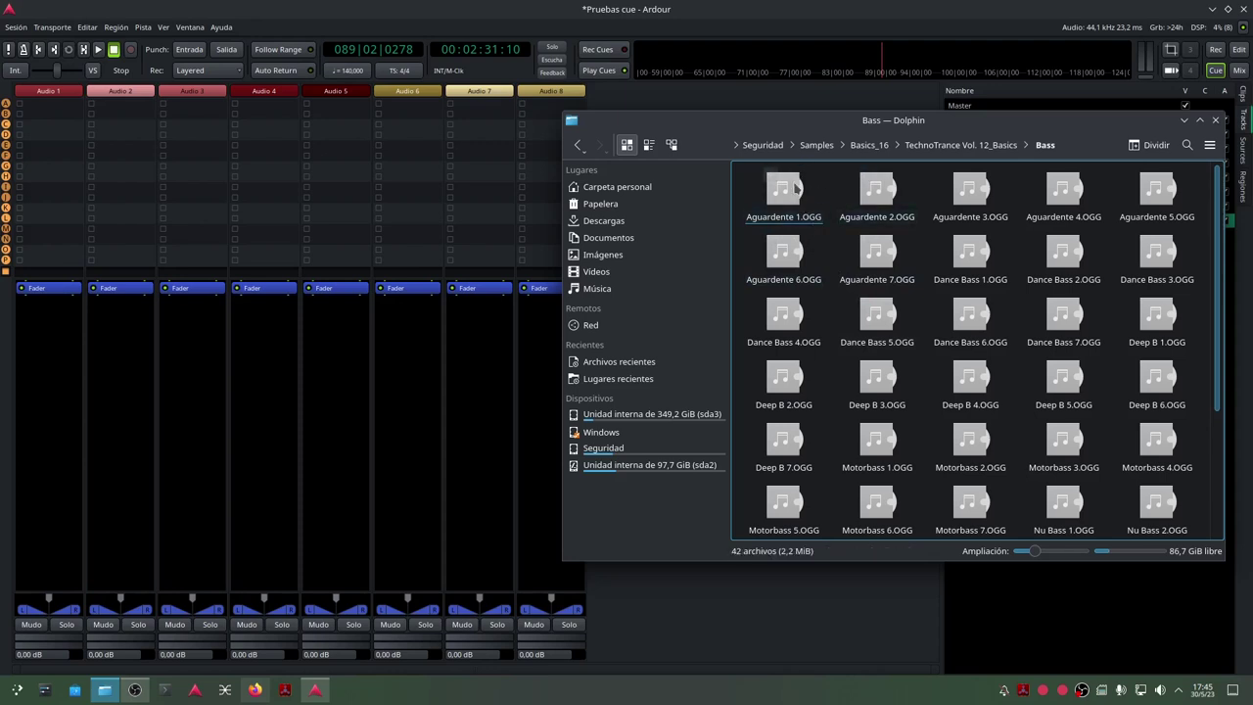
{"action": "left_click_drag", "start_coordinate": [783, 191], "coordinate": [57, 106]}
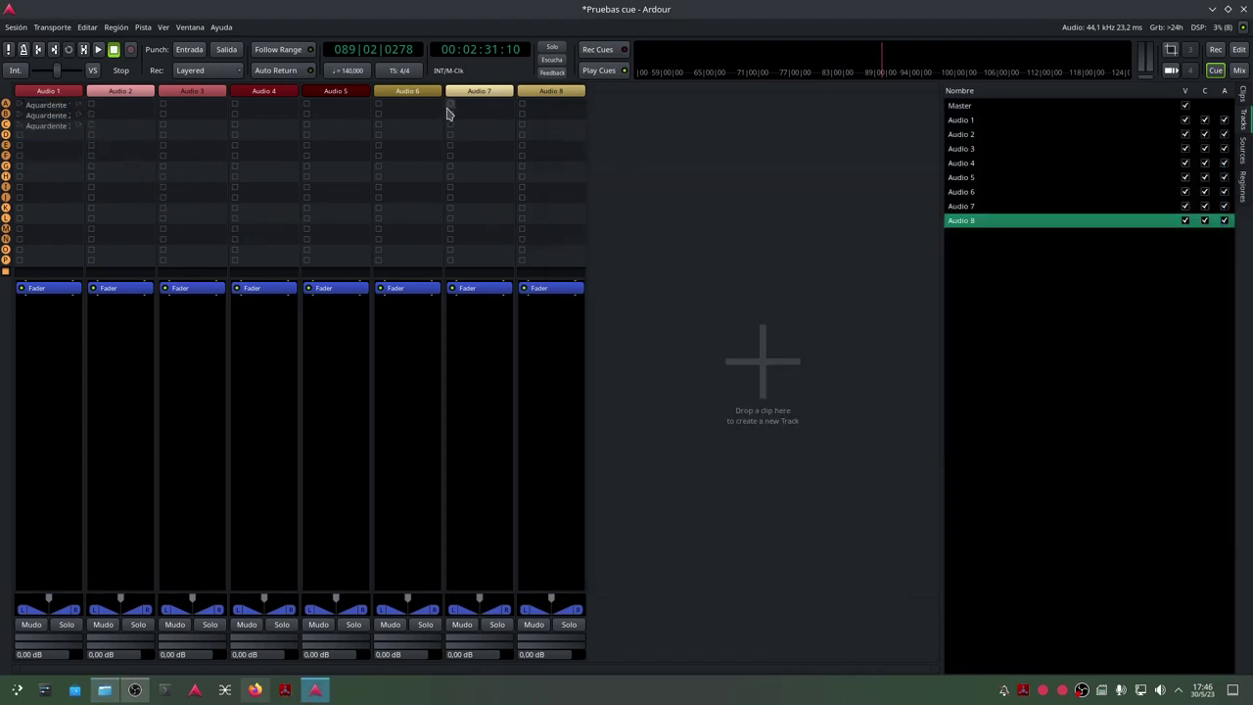
Launch the Audio 1 clips in slots A, B and C one after another, and stop the track using empty slot P.
{"action": "left_click", "coordinate": [18, 105]}
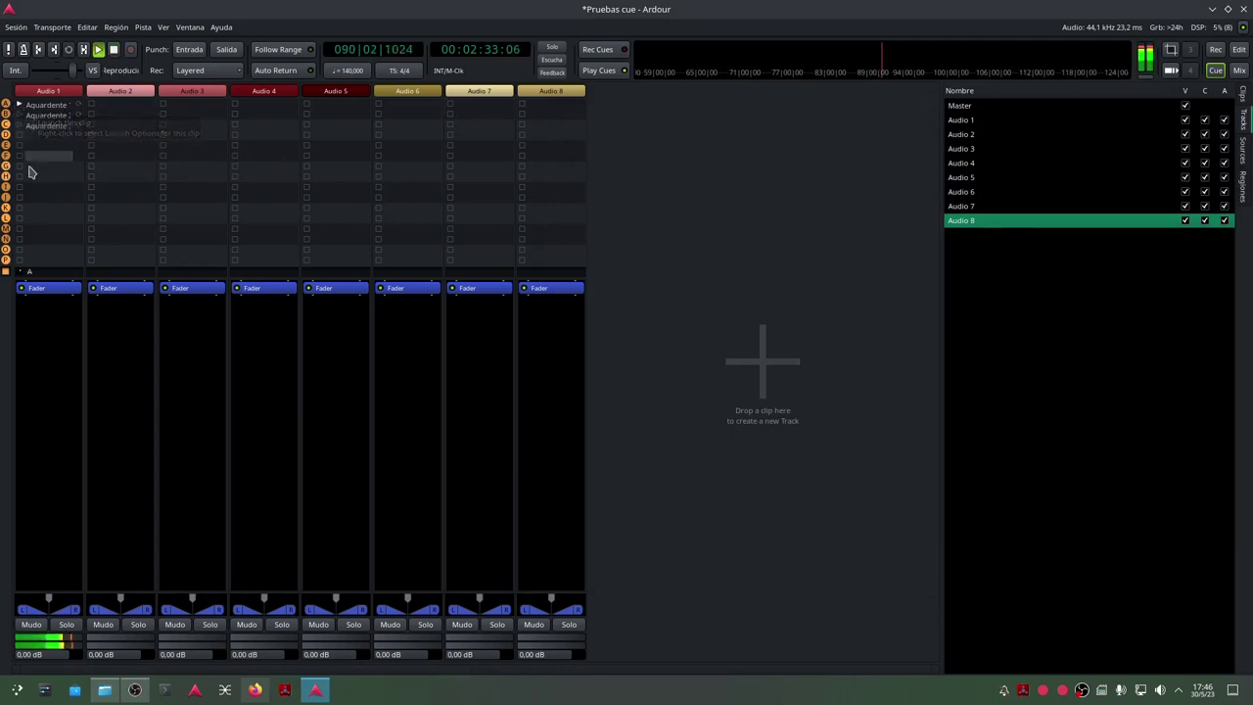
{"action": "left_click", "coordinate": [20, 115]}
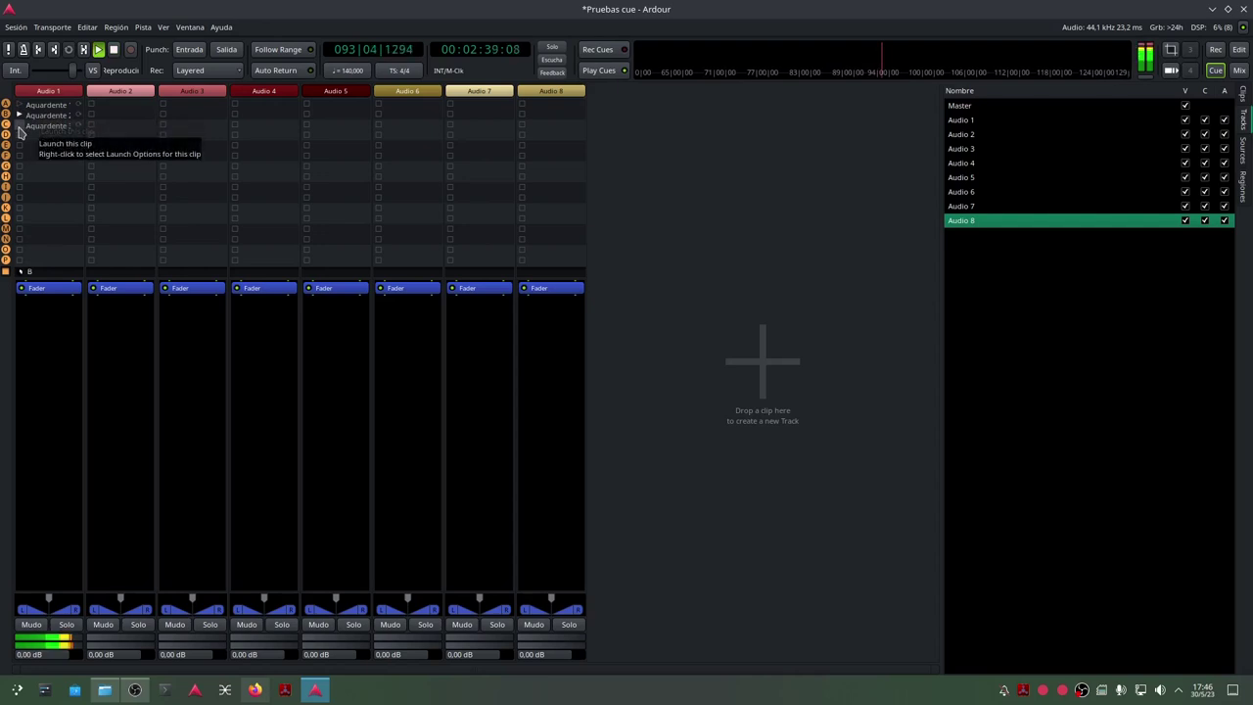
{"action": "left_click", "coordinate": [20, 127]}
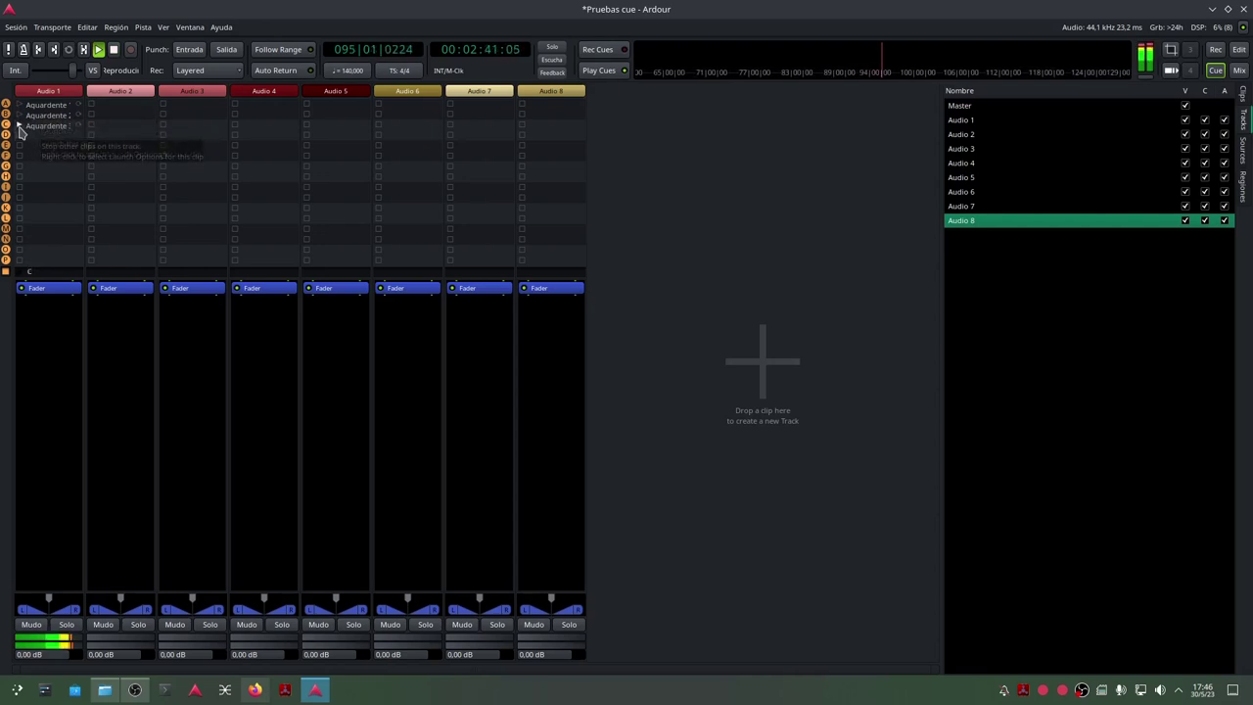
{"action": "left_click", "coordinate": [39, 260]}
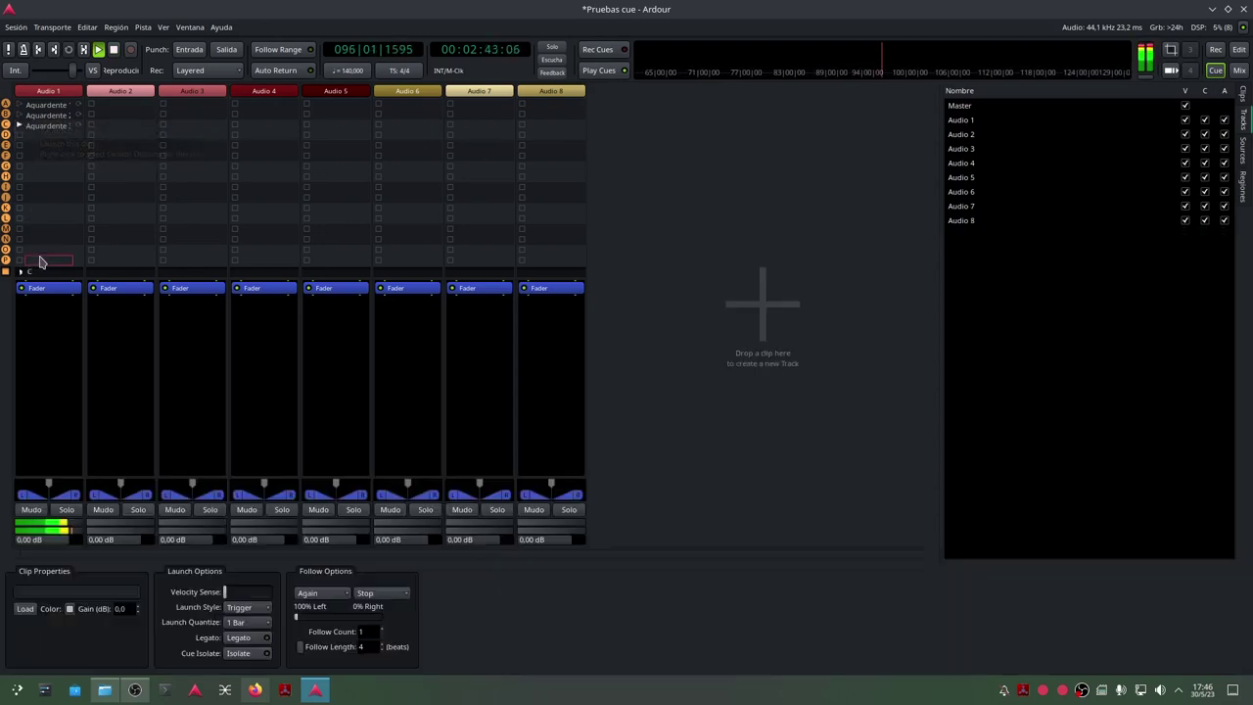
{"action": "left_click", "coordinate": [20, 261]}
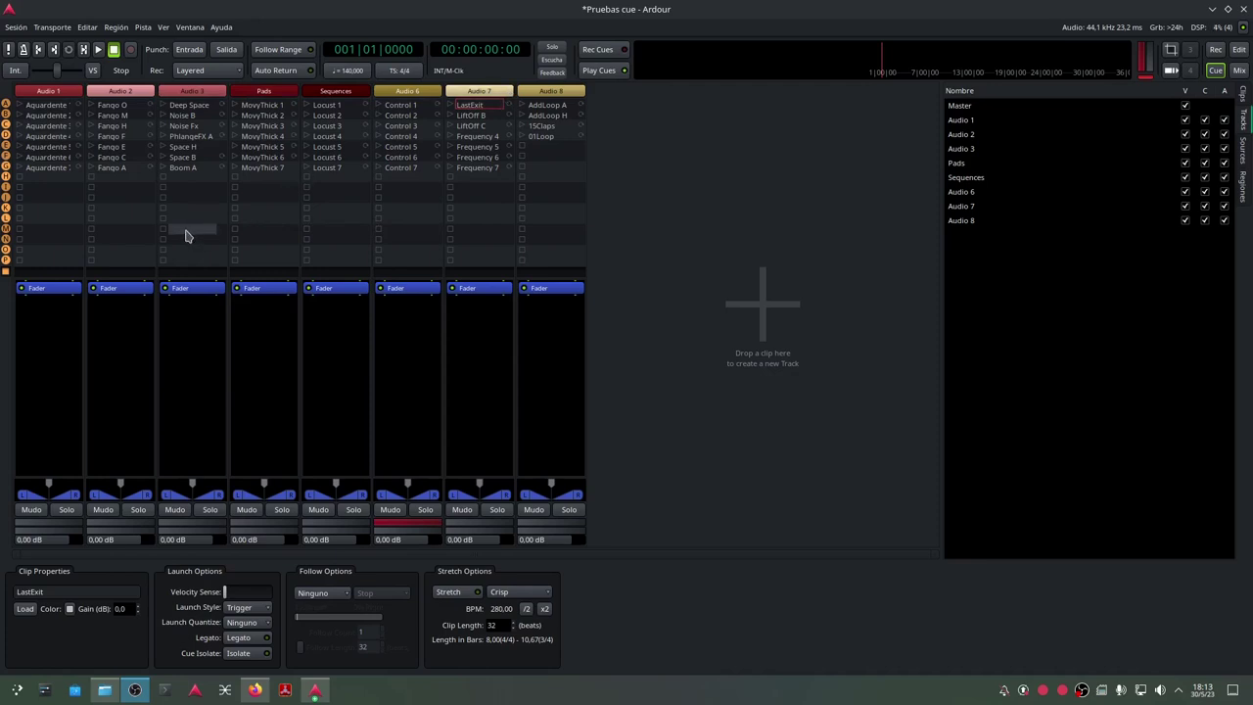
Launch Deep Space with Audio 1's slot A clip, replace Deep Space with Boom A, and add Fango O and MovyThick 1.
{"action": "left_click", "coordinate": [164, 105]}
{"action": "left_click", "coordinate": [19, 105]}
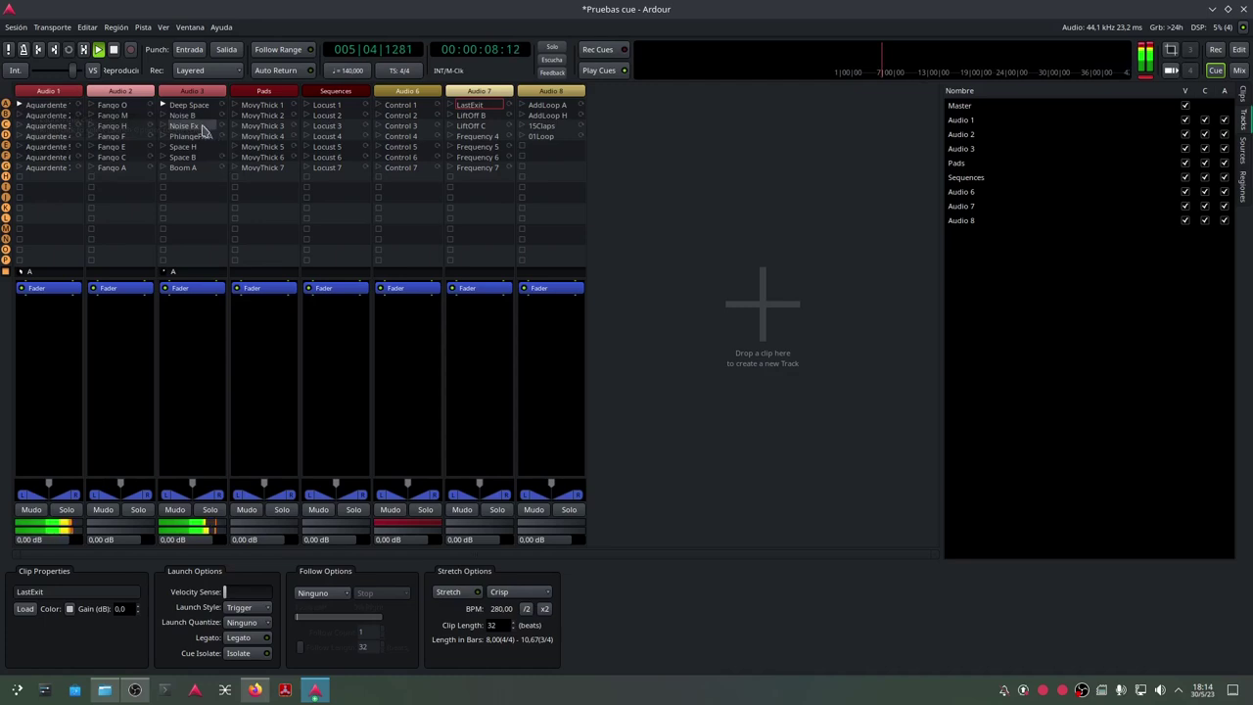
{"action": "left_click", "coordinate": [165, 169]}
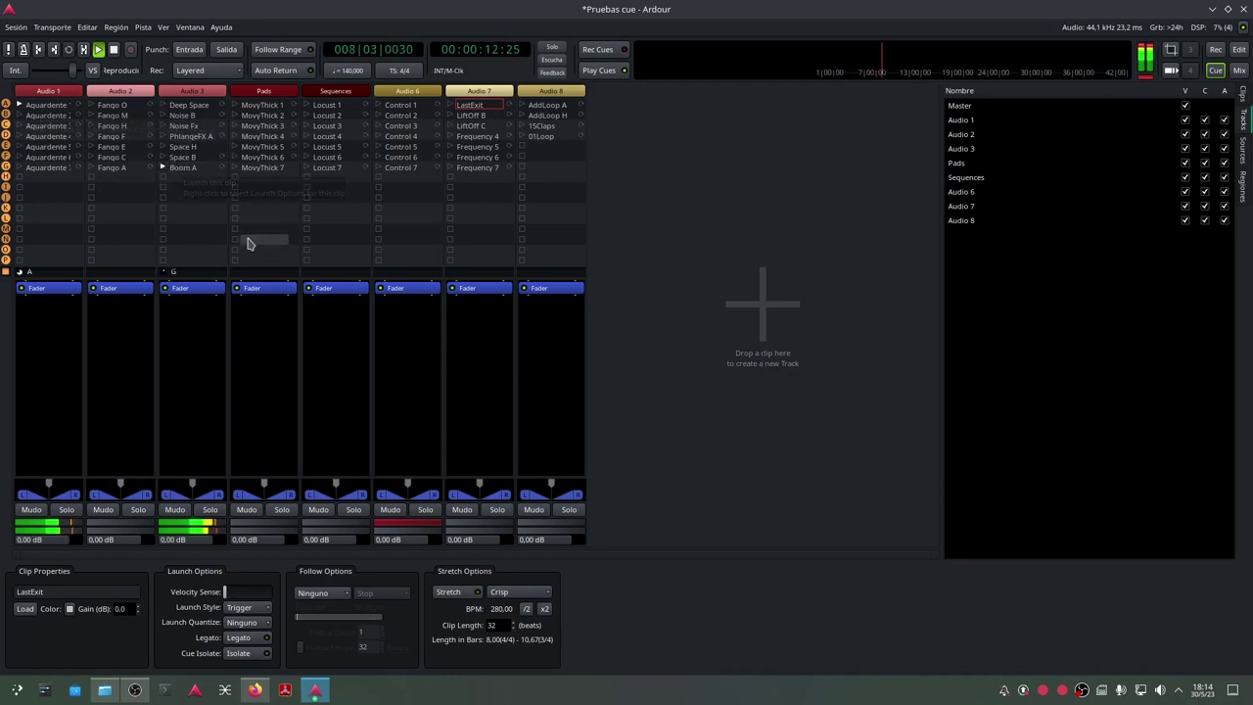
{"action": "left_click", "coordinate": [92, 108]}
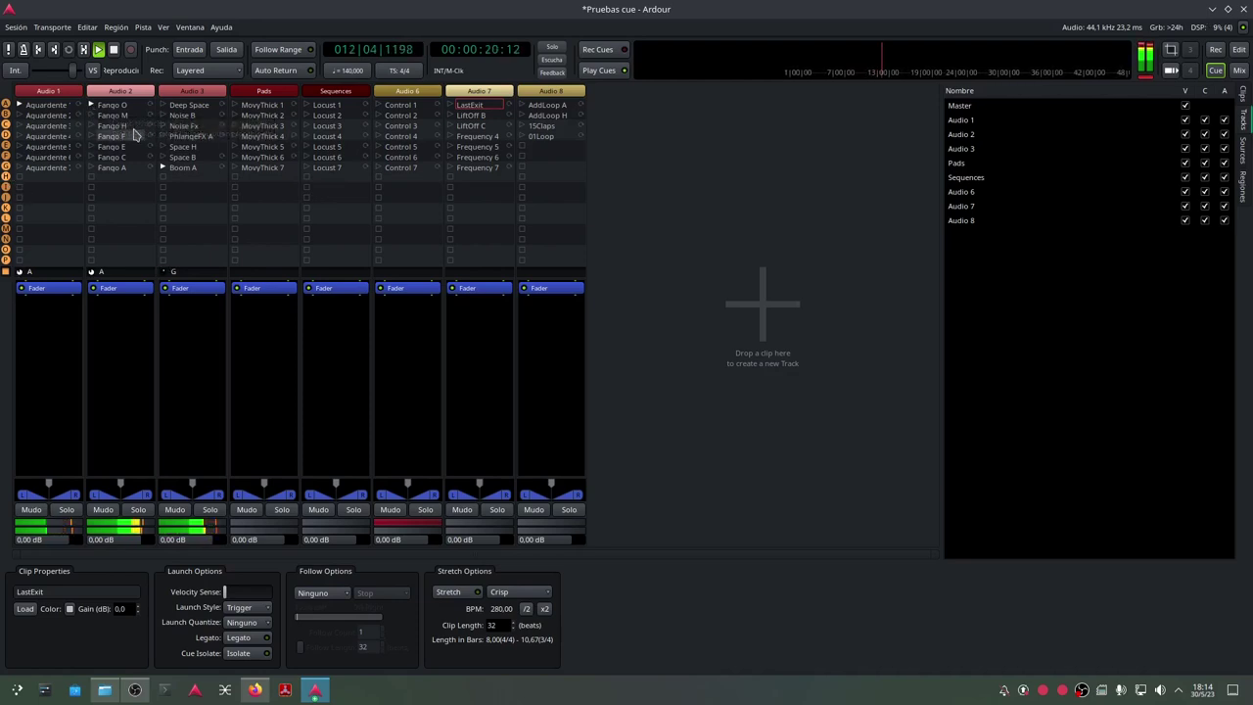
{"action": "left_click", "coordinate": [234, 106]}
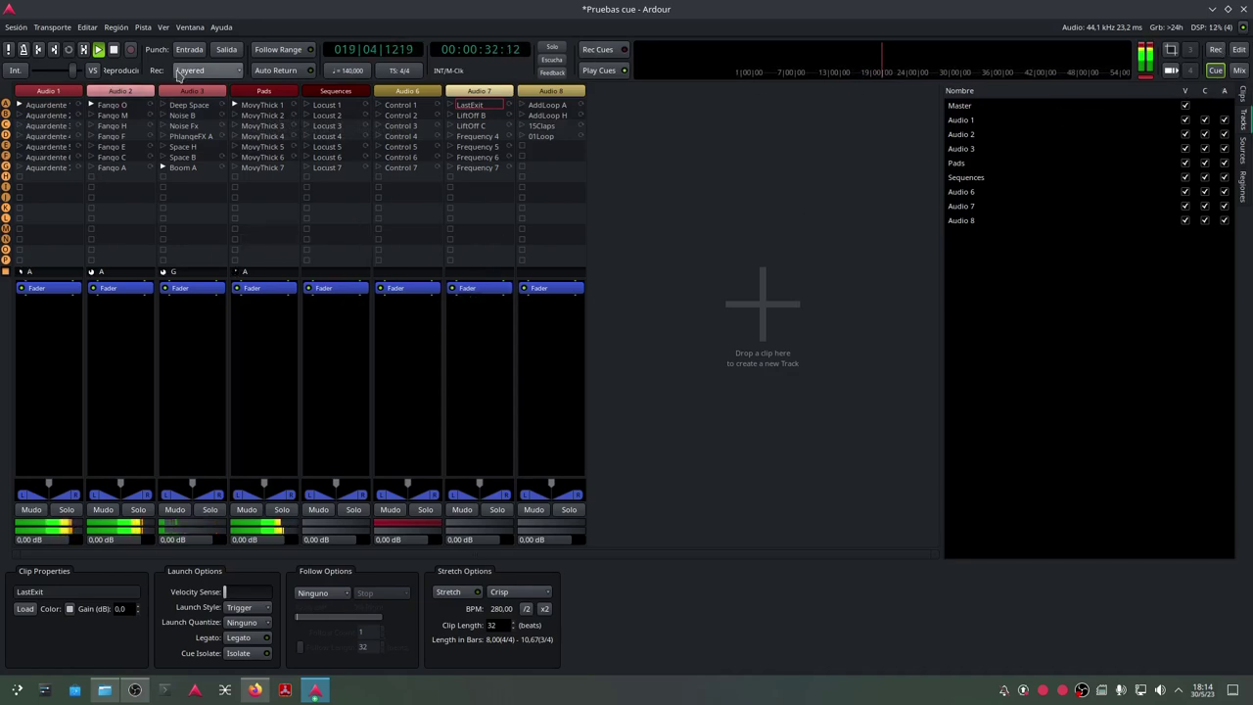
Lower the Master fader to about -4.5 dB in the editor view and return to the cue page.
{"action": "left_click", "coordinate": [1239, 50]}
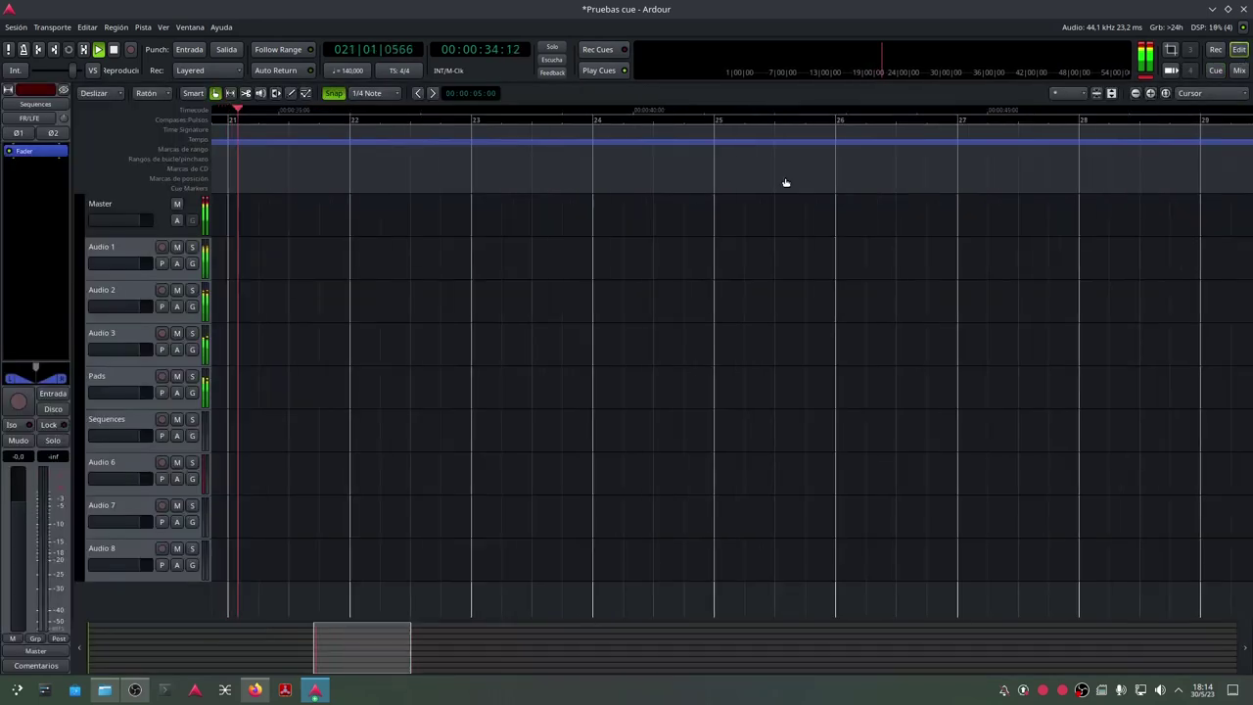
{"action": "left_click", "coordinate": [135, 211]}
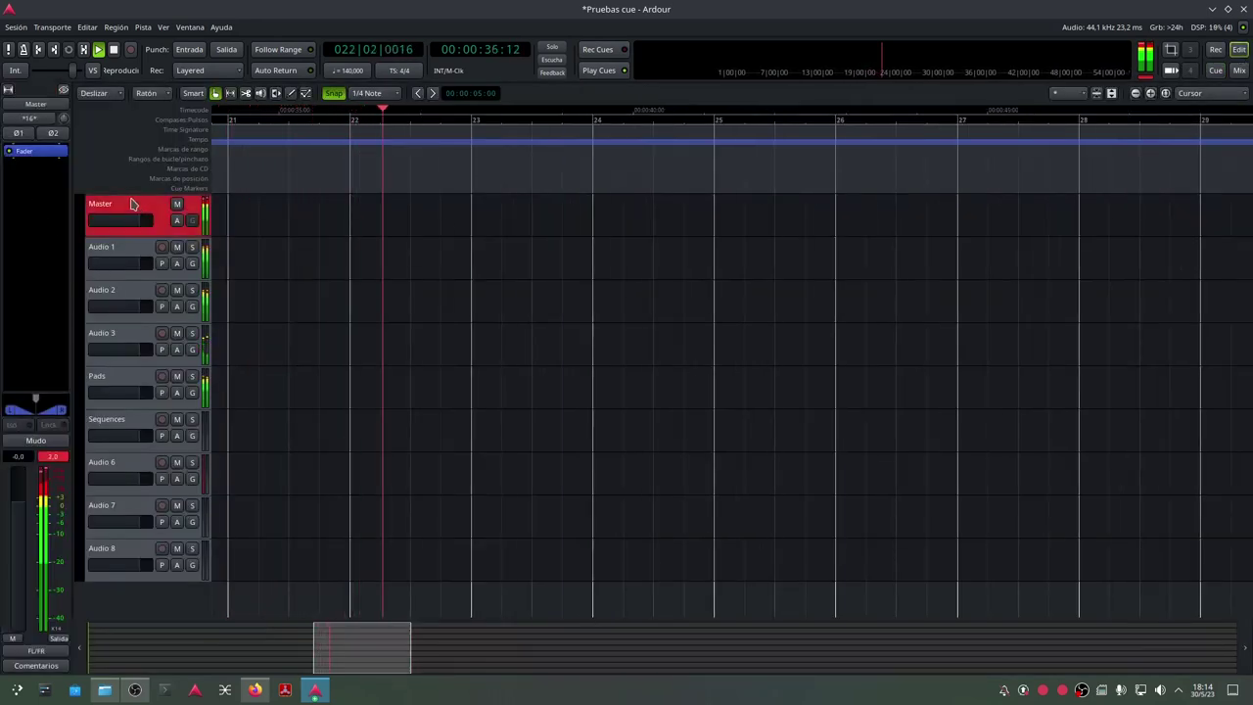
{"action": "left_click_drag", "start_coordinate": [16, 513], "coordinate": [15, 532]}
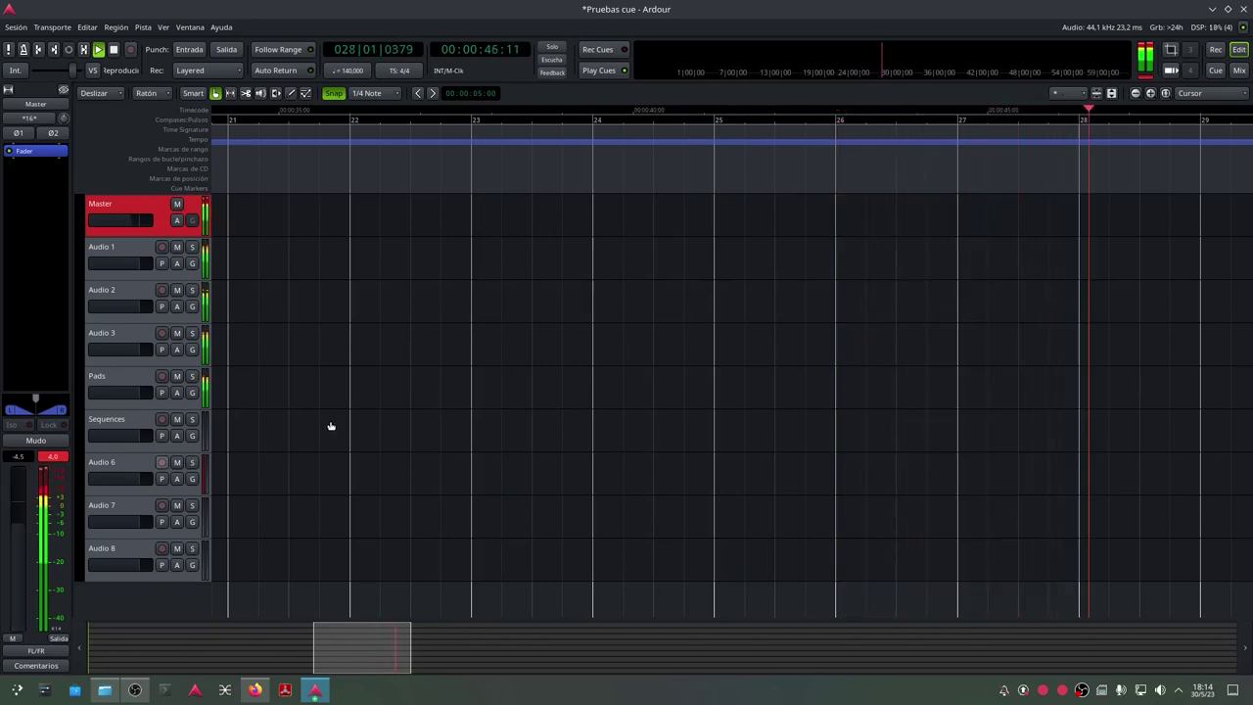
{"action": "left_click", "coordinate": [1215, 70]}
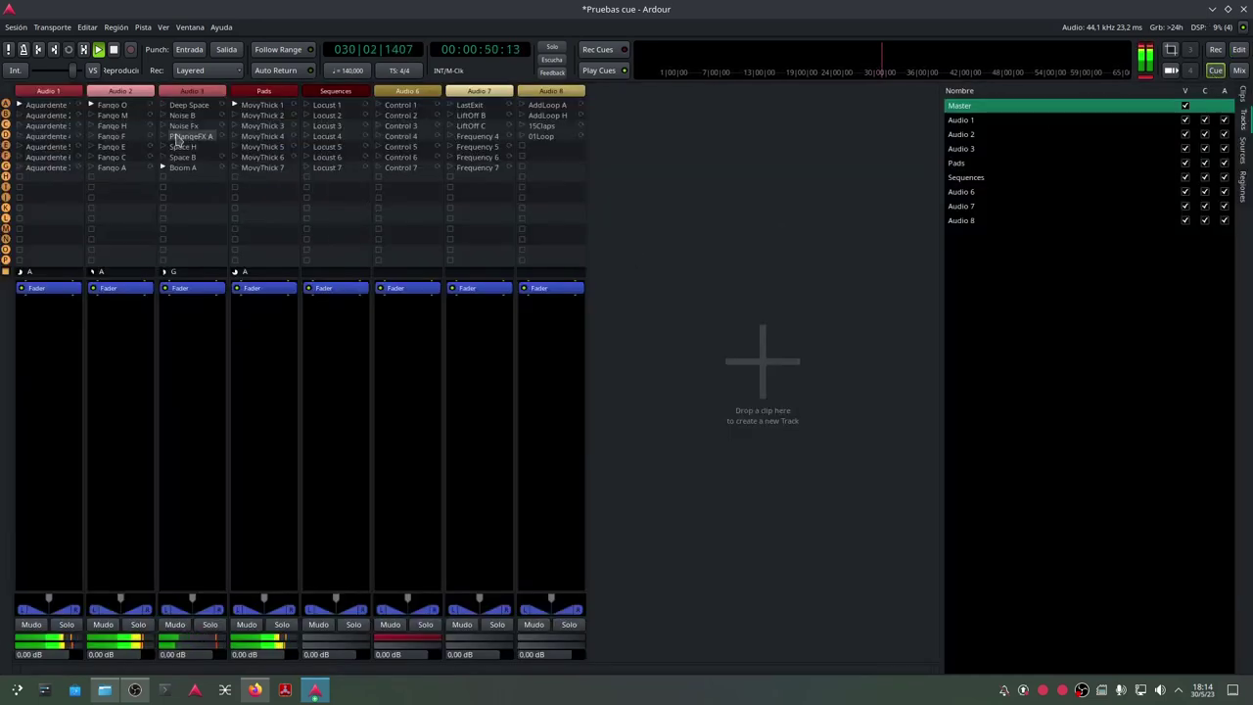
Launch Locust 1 on Sequences, switch Audio 3 to Space H, and stop the clip playing on Audio 2.
{"action": "left_click", "coordinate": [305, 104]}
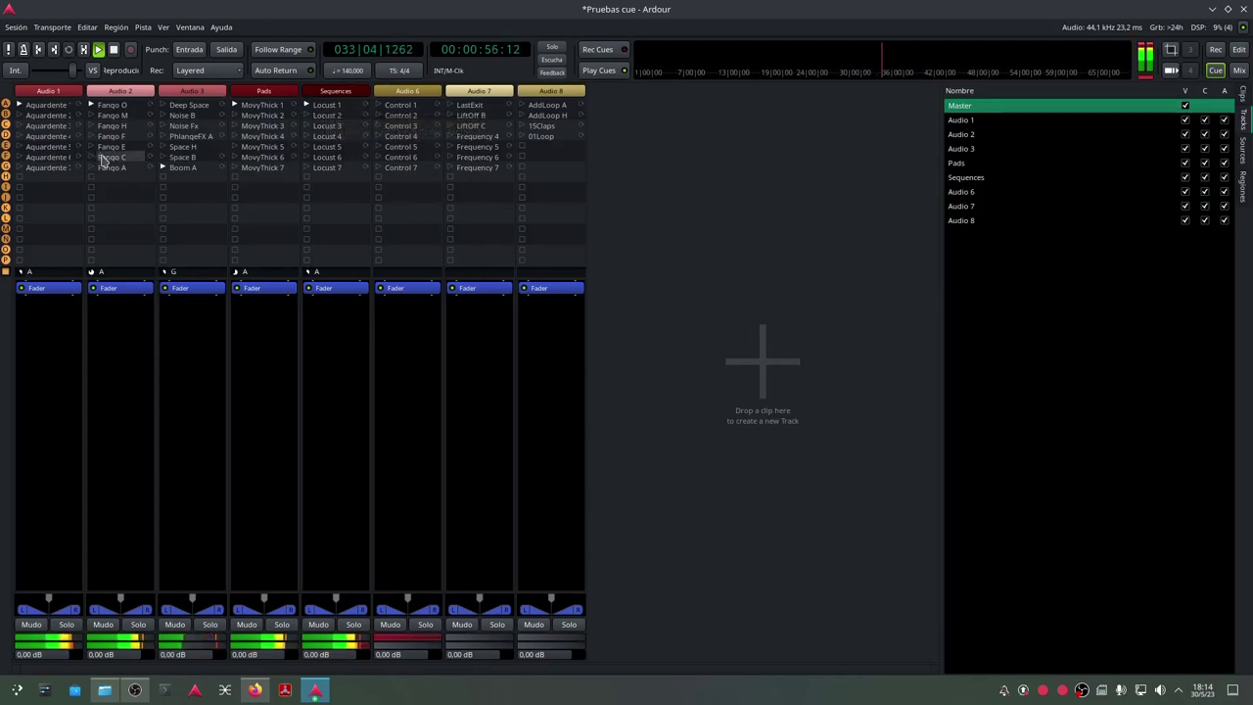
{"action": "left_click", "coordinate": [165, 154]}
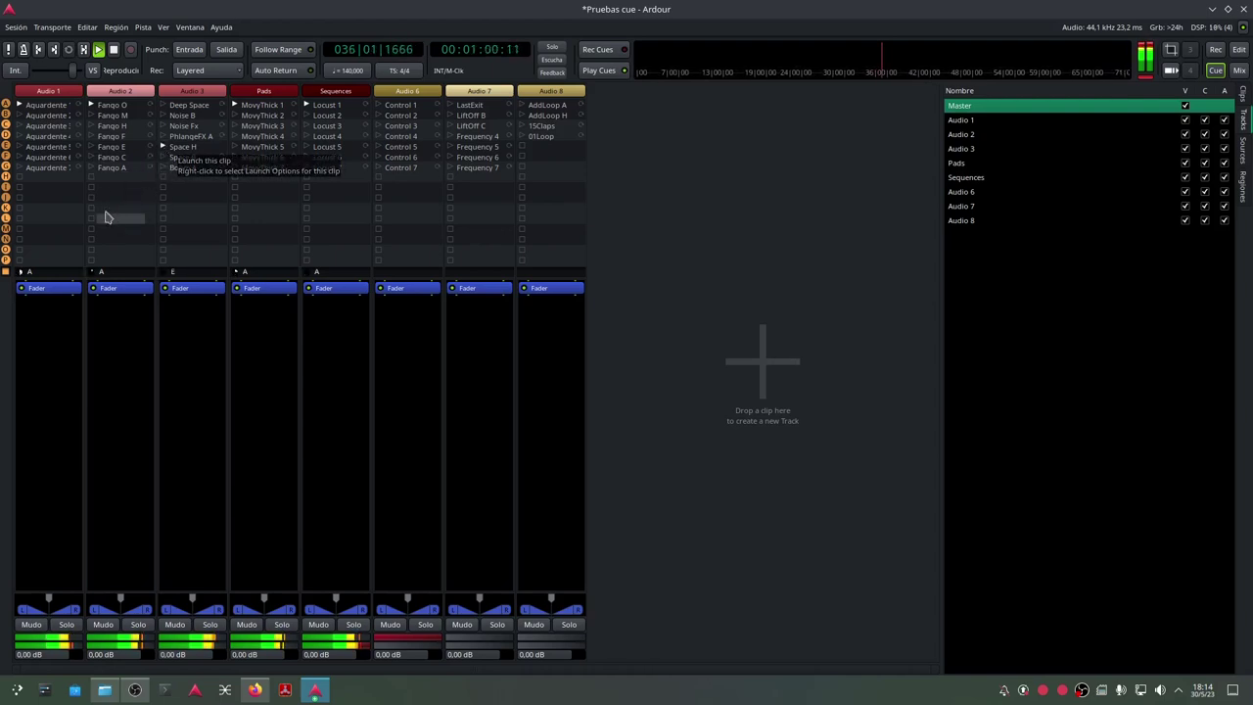
{"action": "left_click", "coordinate": [97, 187]}
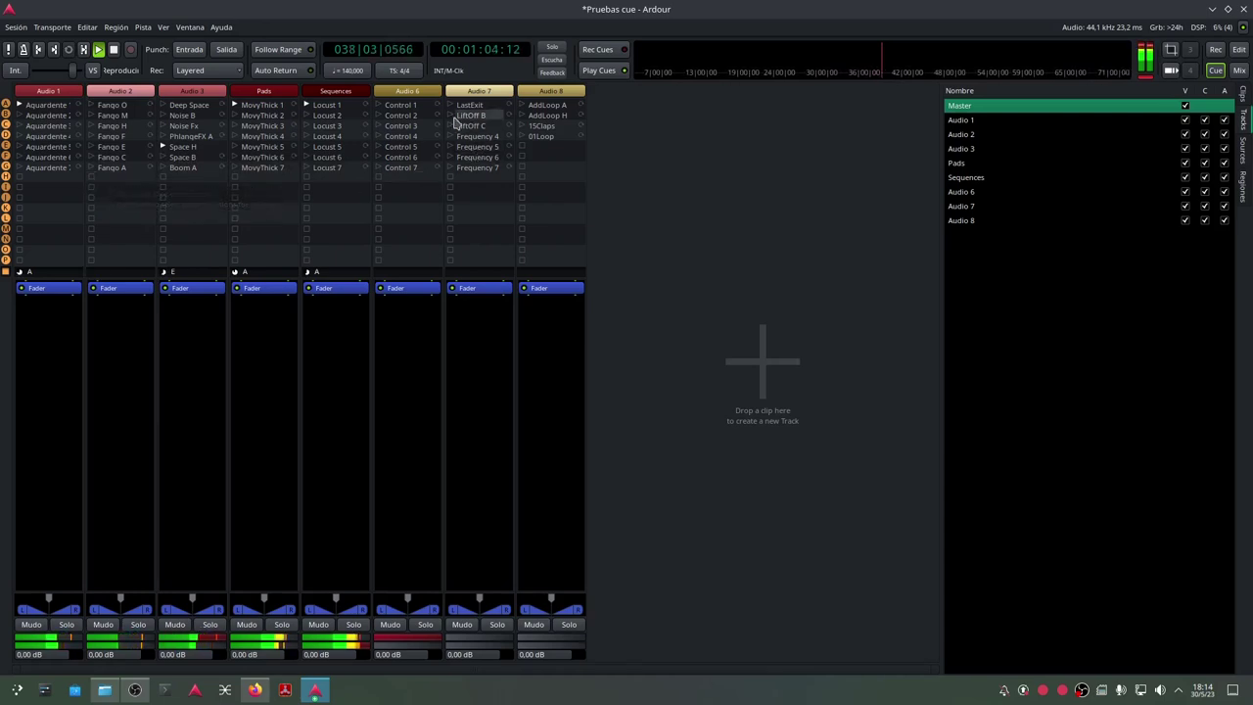
Launch Control 1 on Audio 6 and stop it, bringing in LastExit on Audio 7 and 15Claps on Audio 8.
{"action": "left_click", "coordinate": [380, 105]}
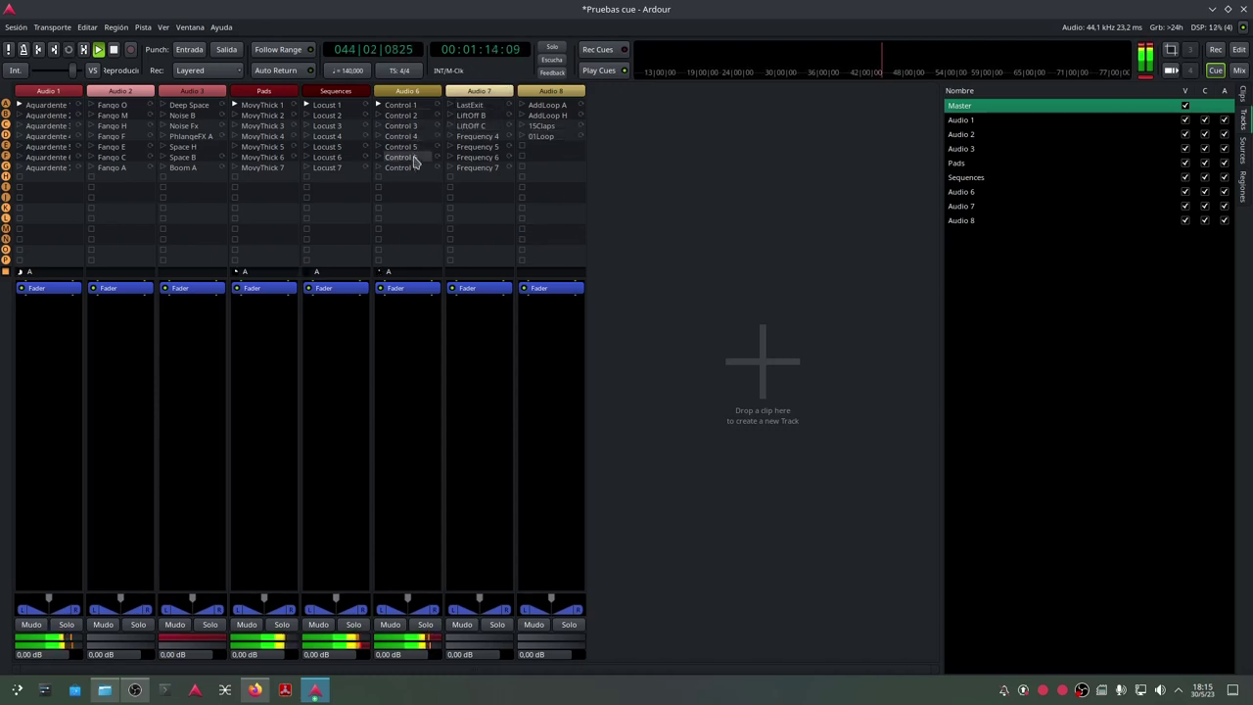
{"action": "left_click", "coordinate": [380, 180]}
{"action": "left_click", "coordinate": [453, 110]}
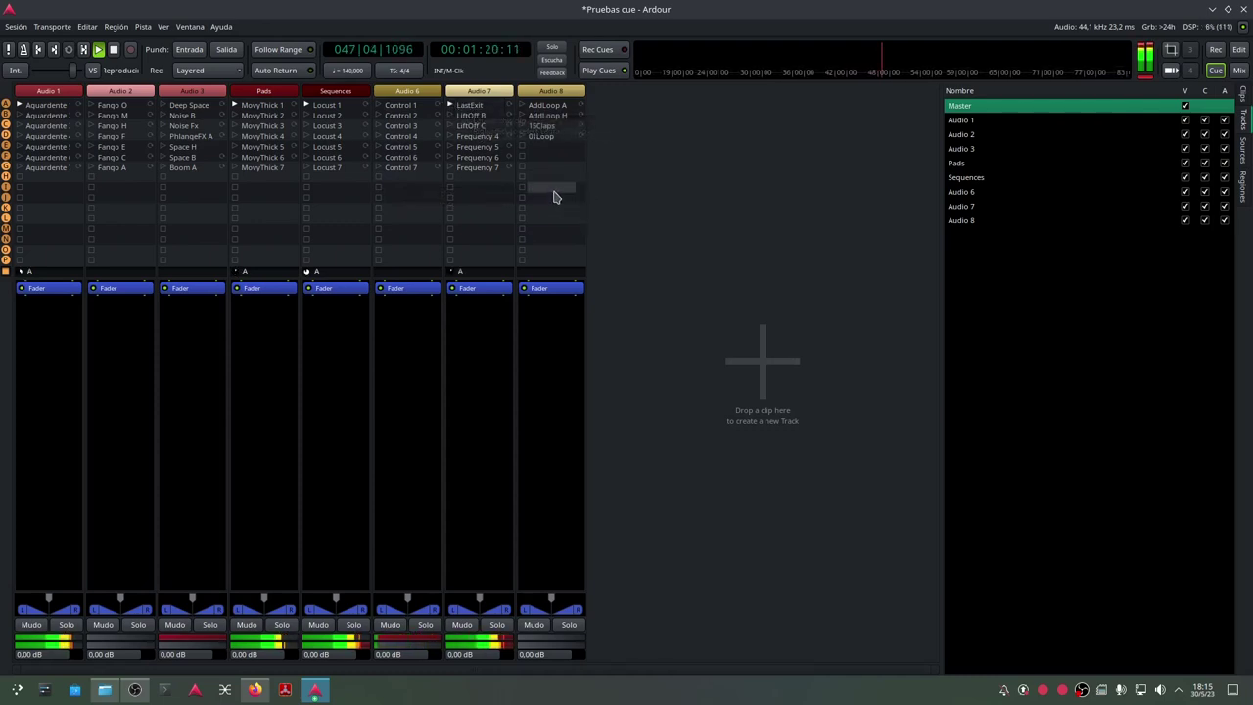
{"action": "left_click", "coordinate": [522, 126]}
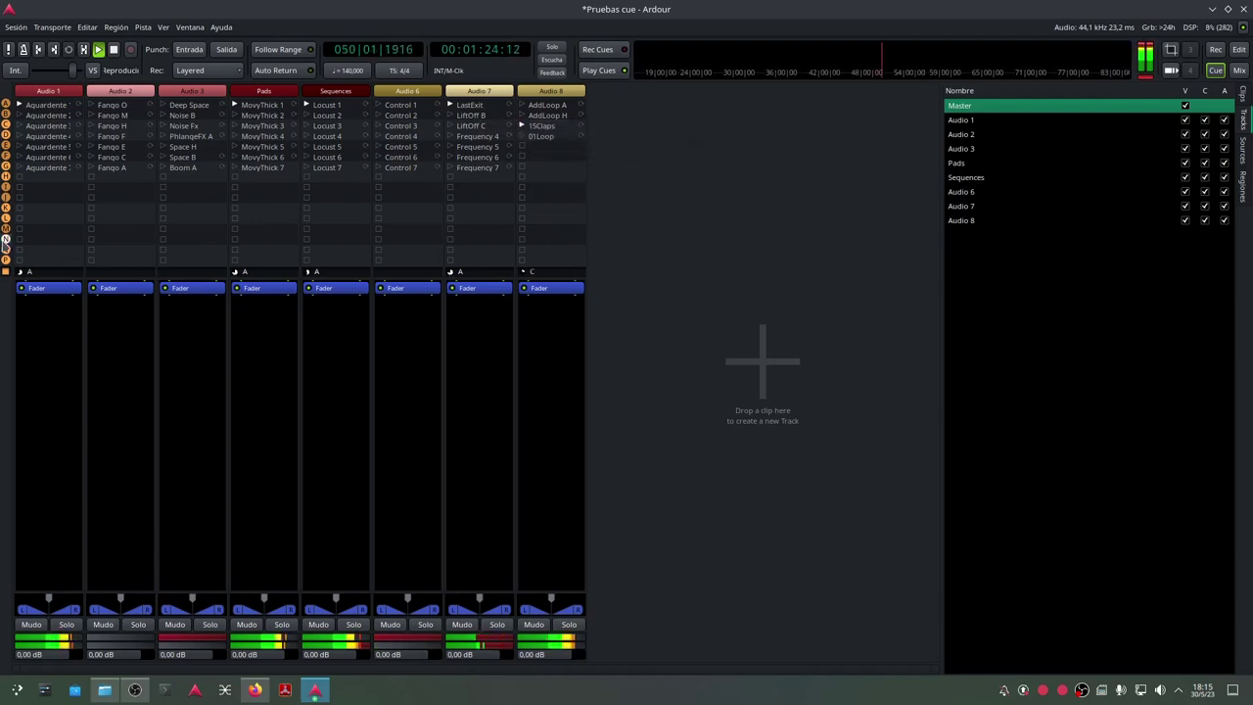
Launch the slot G clips on Audio 2 (Fango A), Audio 6 (Control 7) and Audio 1, selecting AddLoop A on Audio 8 in between.
{"action": "left_click", "coordinate": [91, 167]}
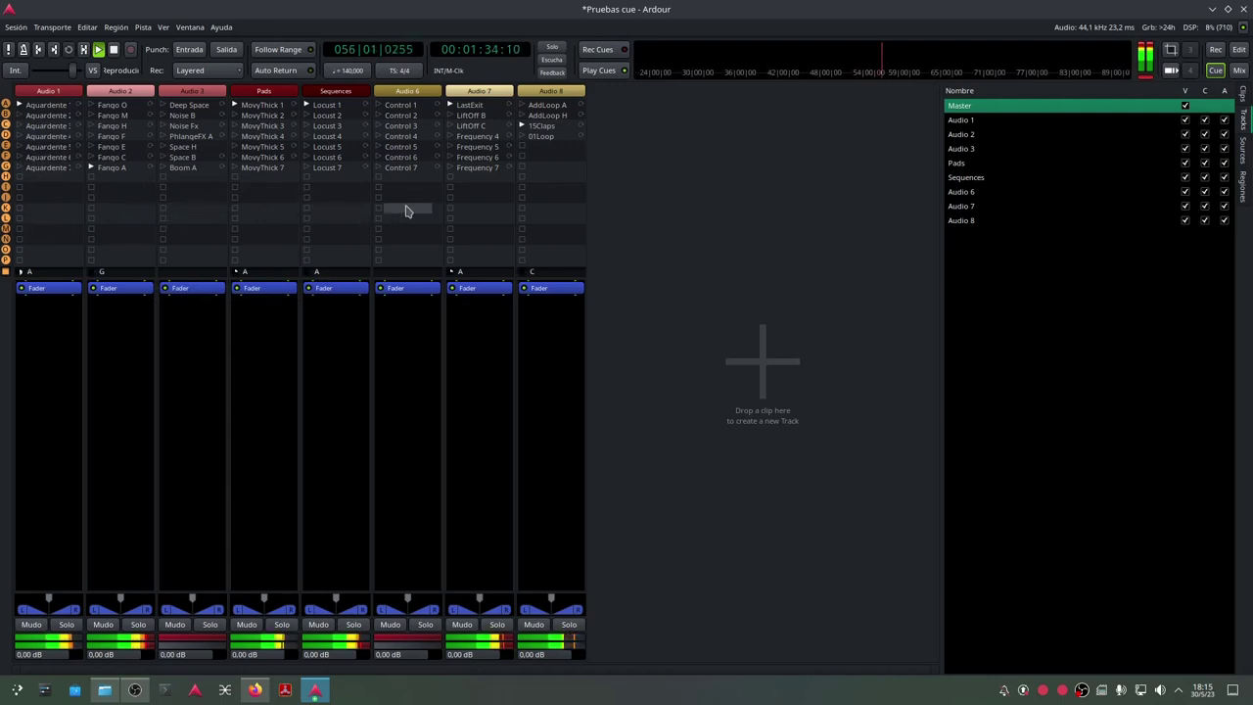
{"action": "left_click", "coordinate": [546, 108]}
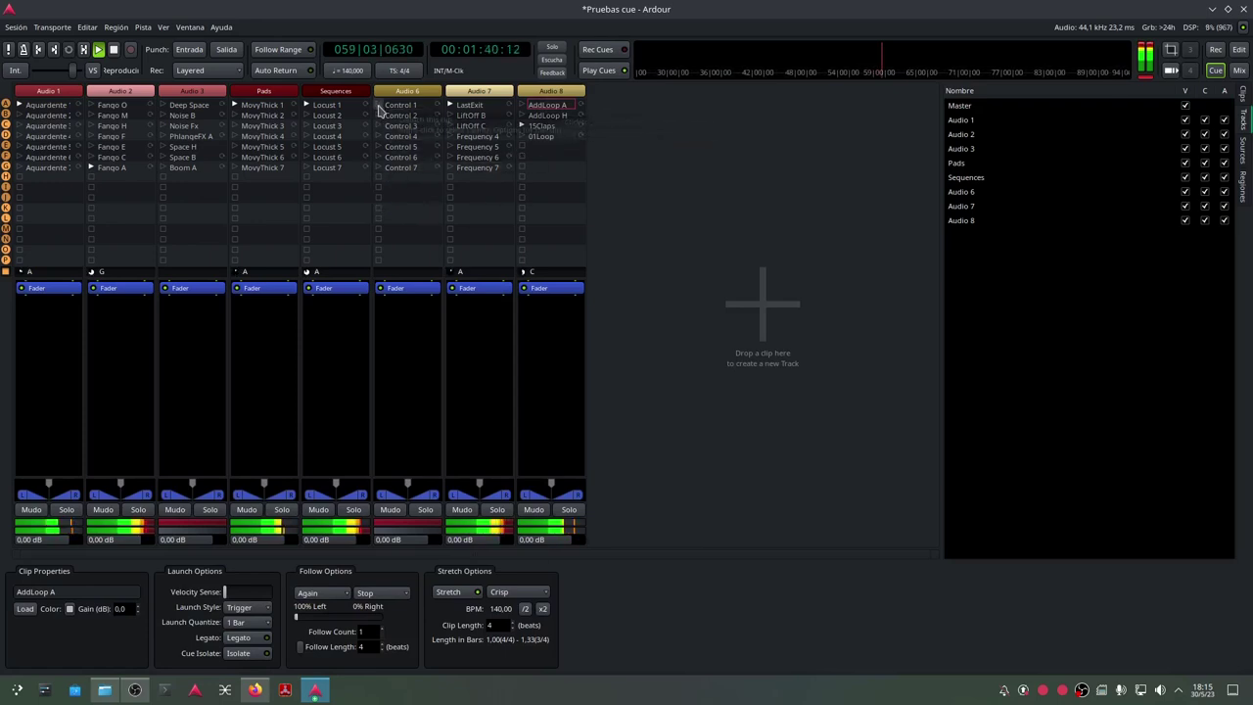
{"action": "left_click", "coordinate": [379, 170]}
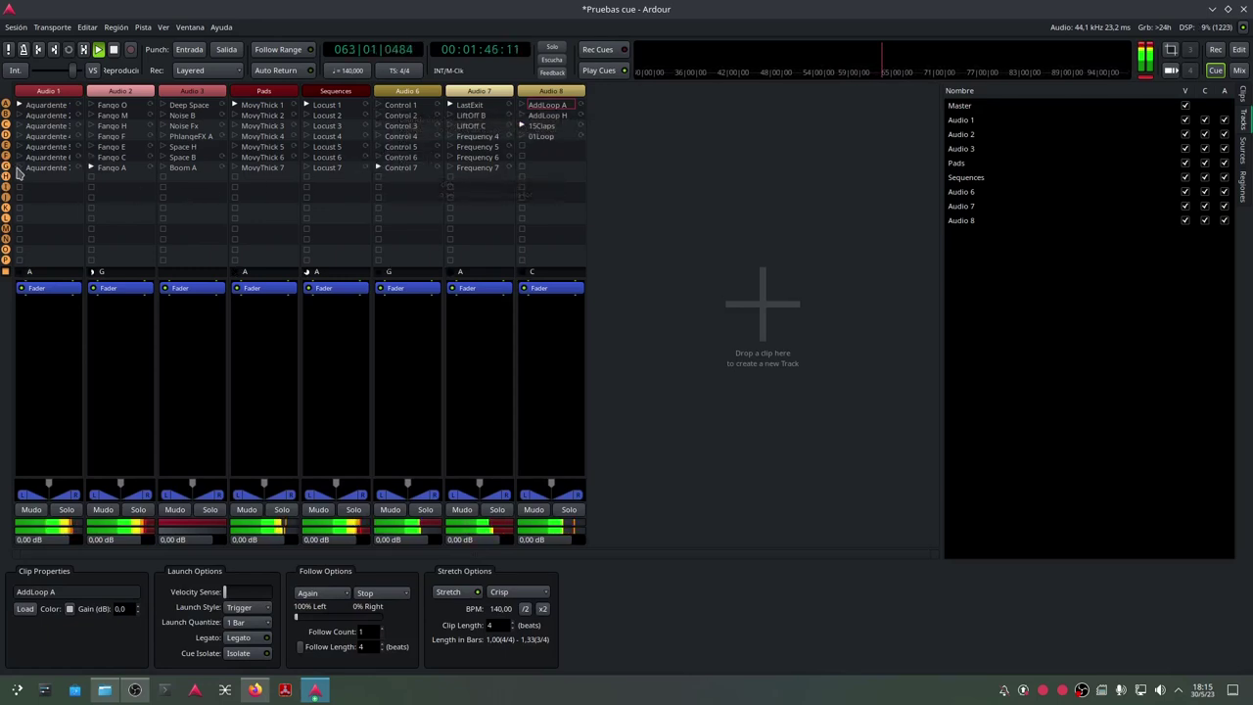
{"action": "left_click", "coordinate": [20, 171]}
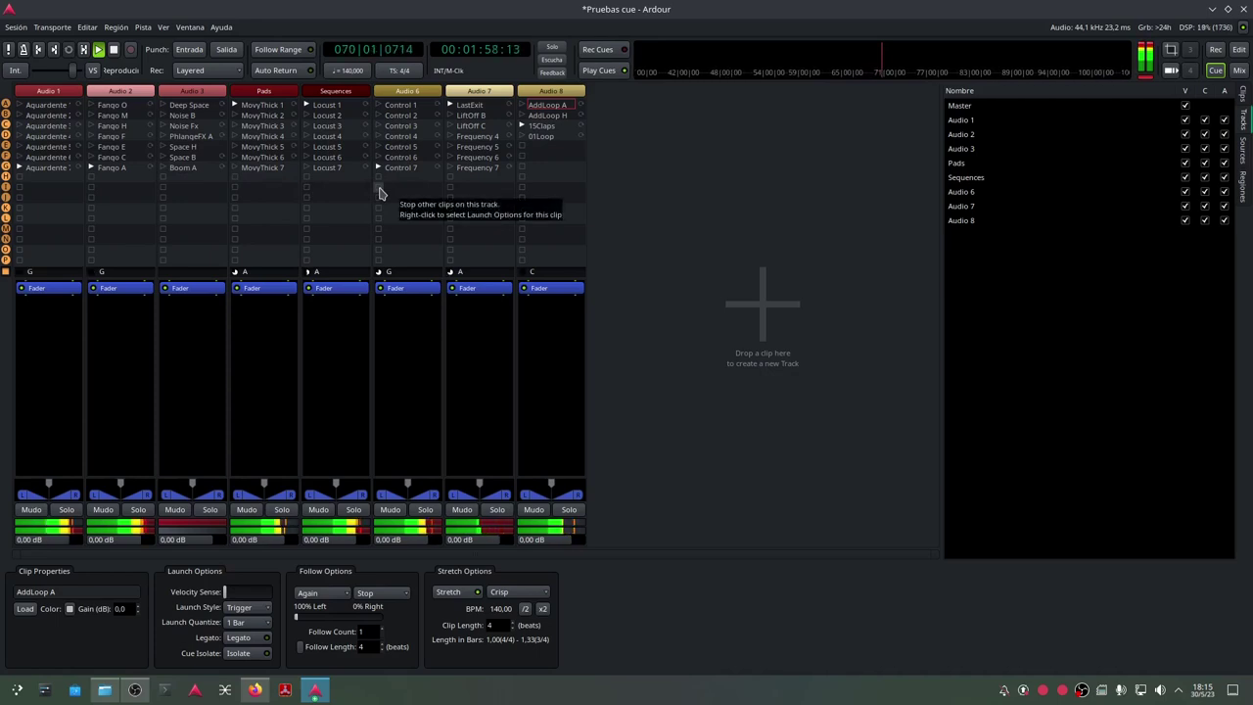
Stop Audio 6's clip, launch Locust 7 on Sequences, Frequency 7 on Audio 7 and PhlangeFX A on Audio 3, and retrigger Audio 1's slot G clip.
{"action": "left_click", "coordinate": [380, 194]}
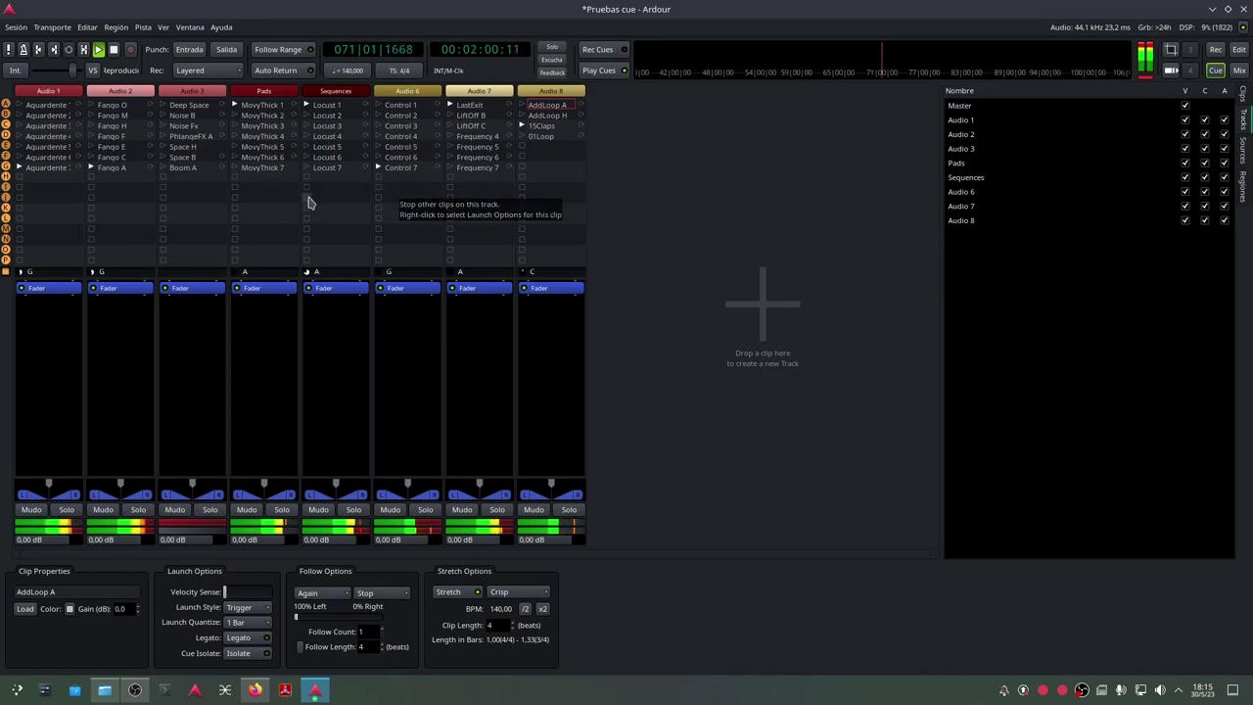
{"action": "left_click", "coordinate": [306, 168]}
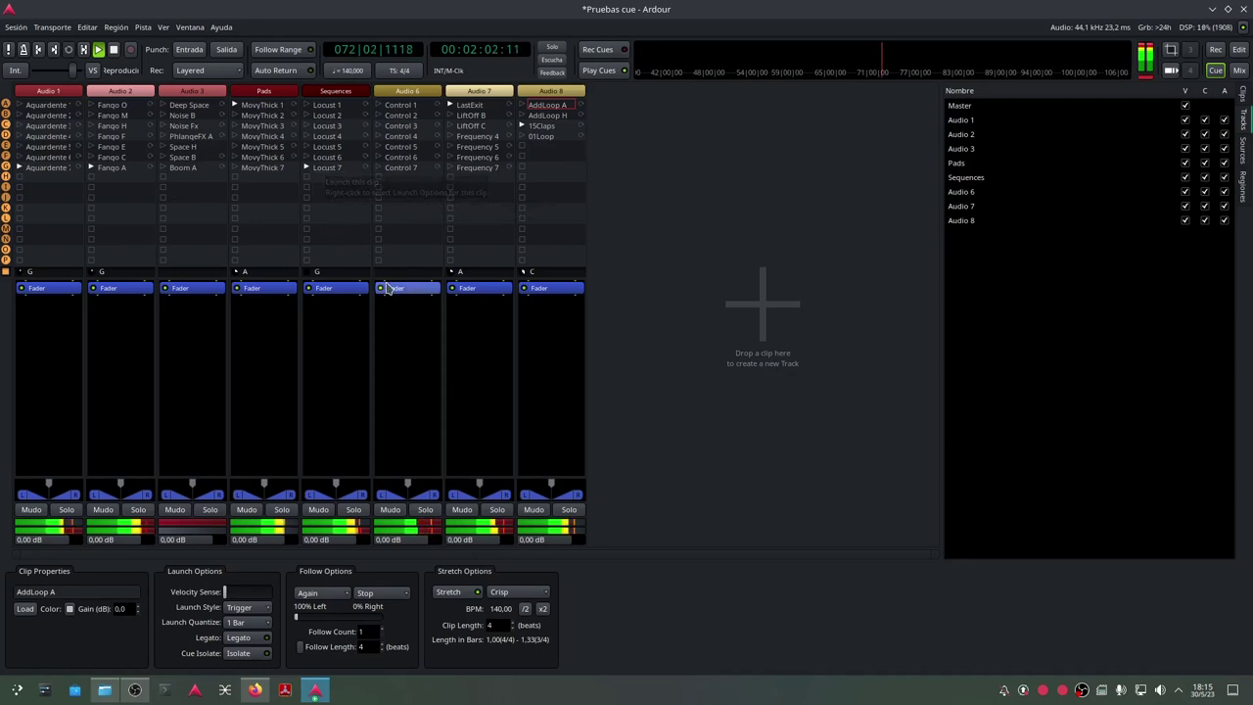
{"action": "left_click", "coordinate": [452, 168]}
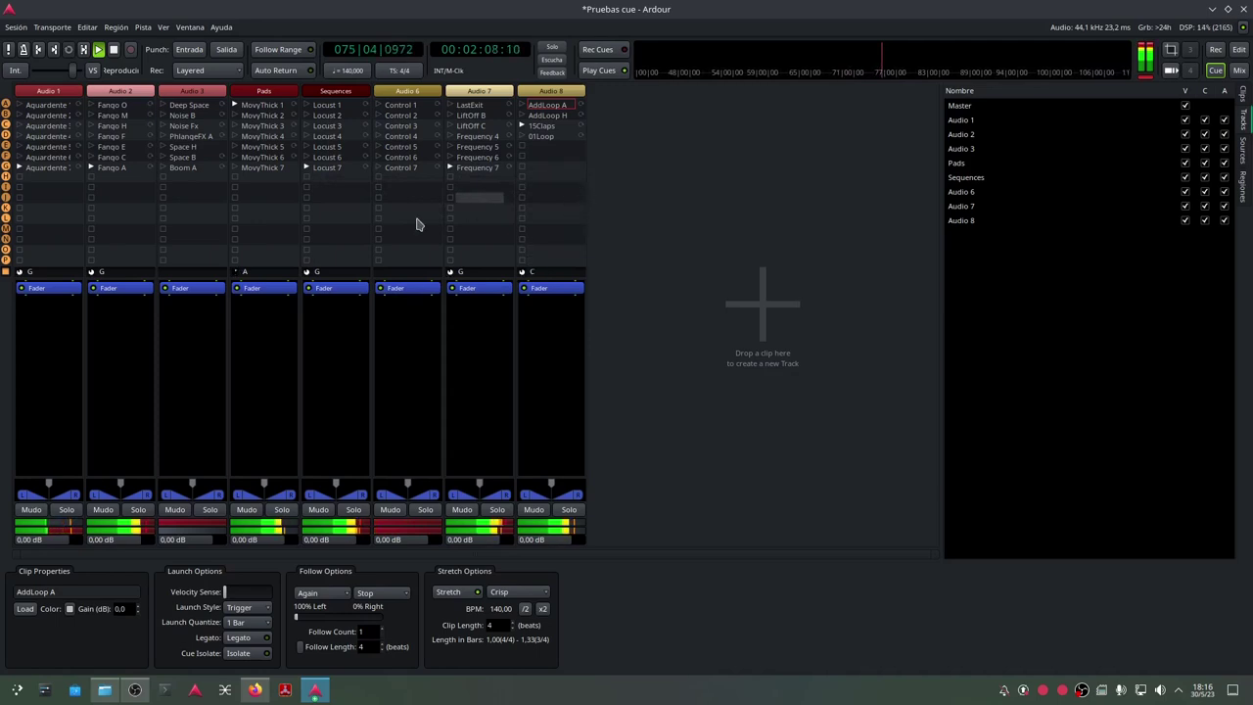
{"action": "left_click", "coordinate": [165, 139]}
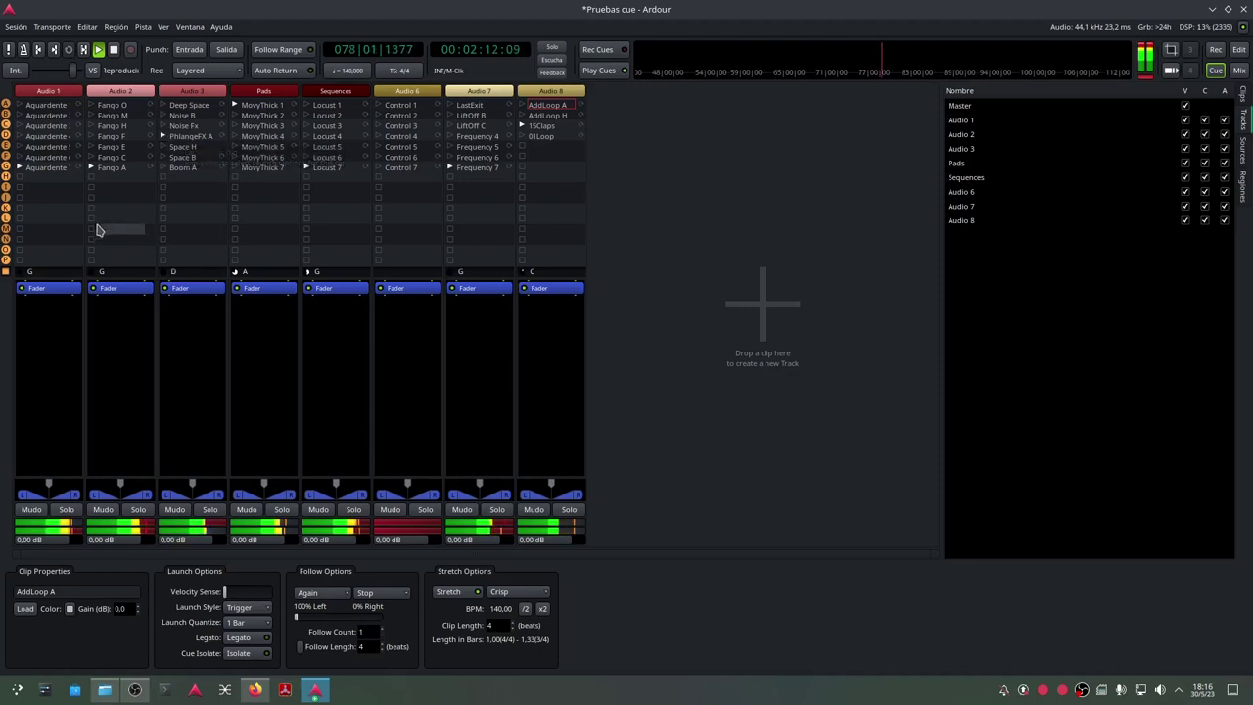
{"action": "left_click", "coordinate": [20, 164]}
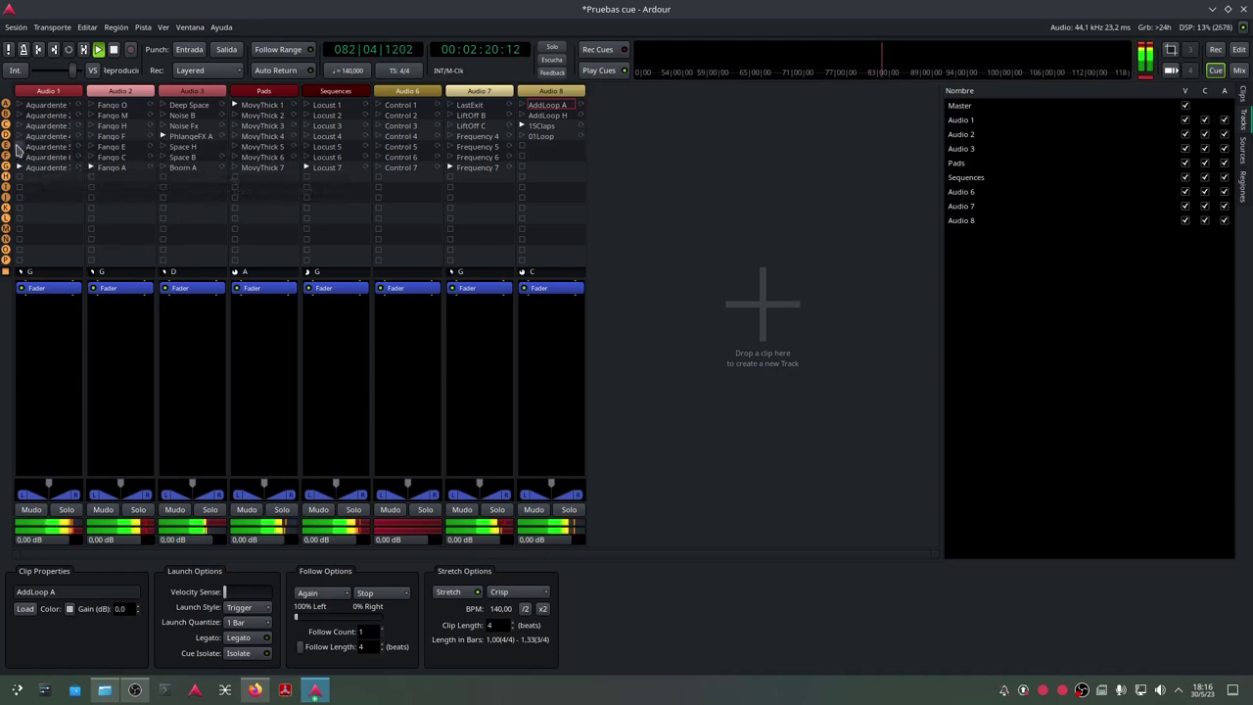
Launch the slot E clips on Pads (MovyThick 5), Sequences (Locust 5), Audio 6 (Control 5) and Audio 7 (Frequency 5), and end by stopping the transport.
{"action": "left_click", "coordinate": [236, 149]}
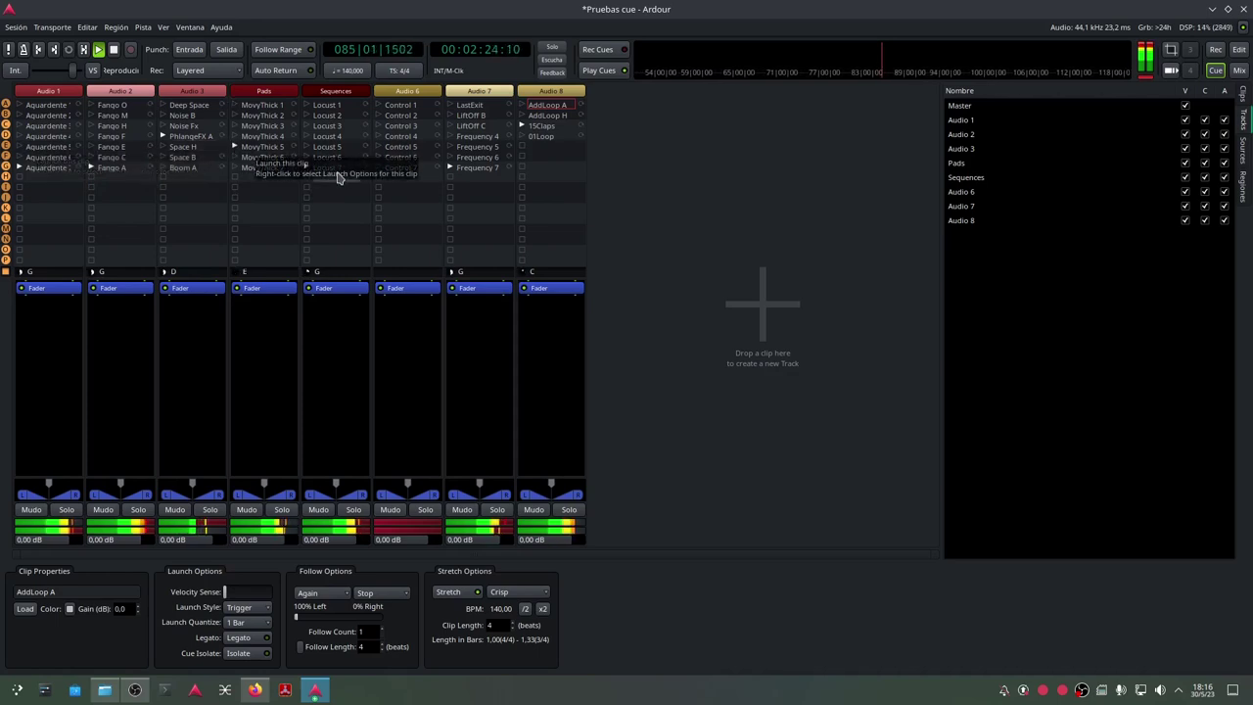
{"action": "left_click", "coordinate": [311, 148]}
{"action": "left_click", "coordinate": [379, 148]}
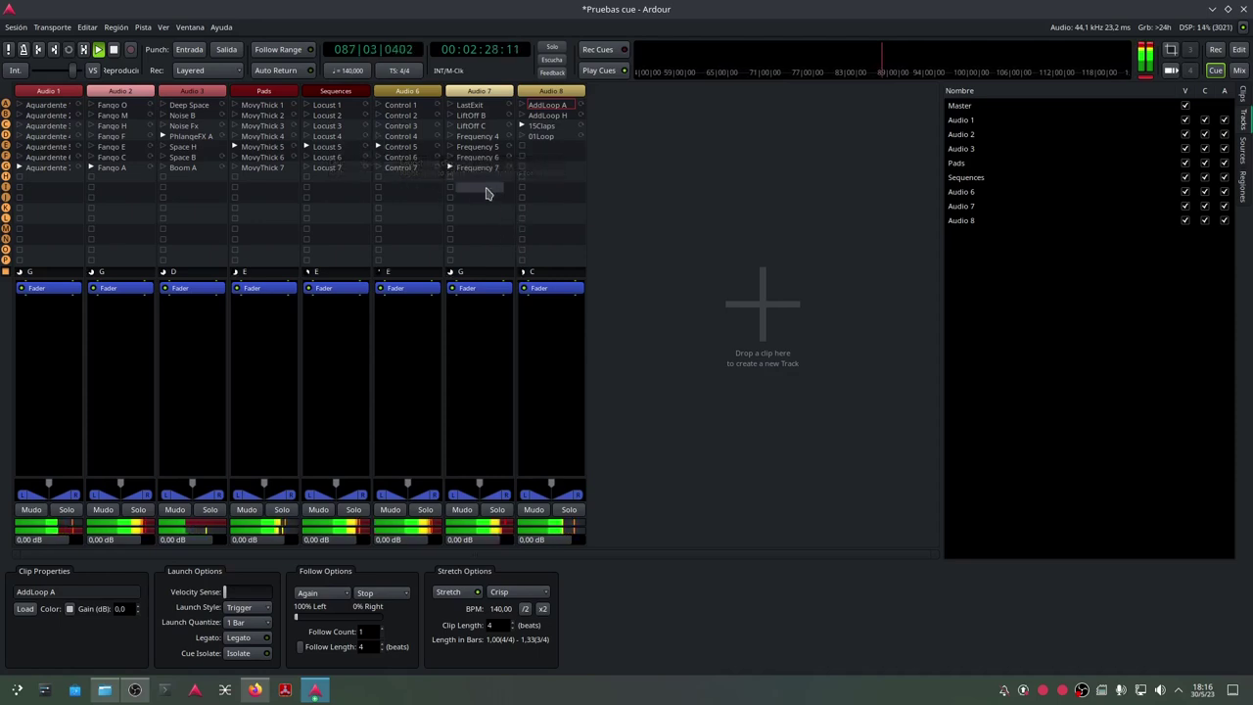
{"action": "left_click", "coordinate": [451, 149]}
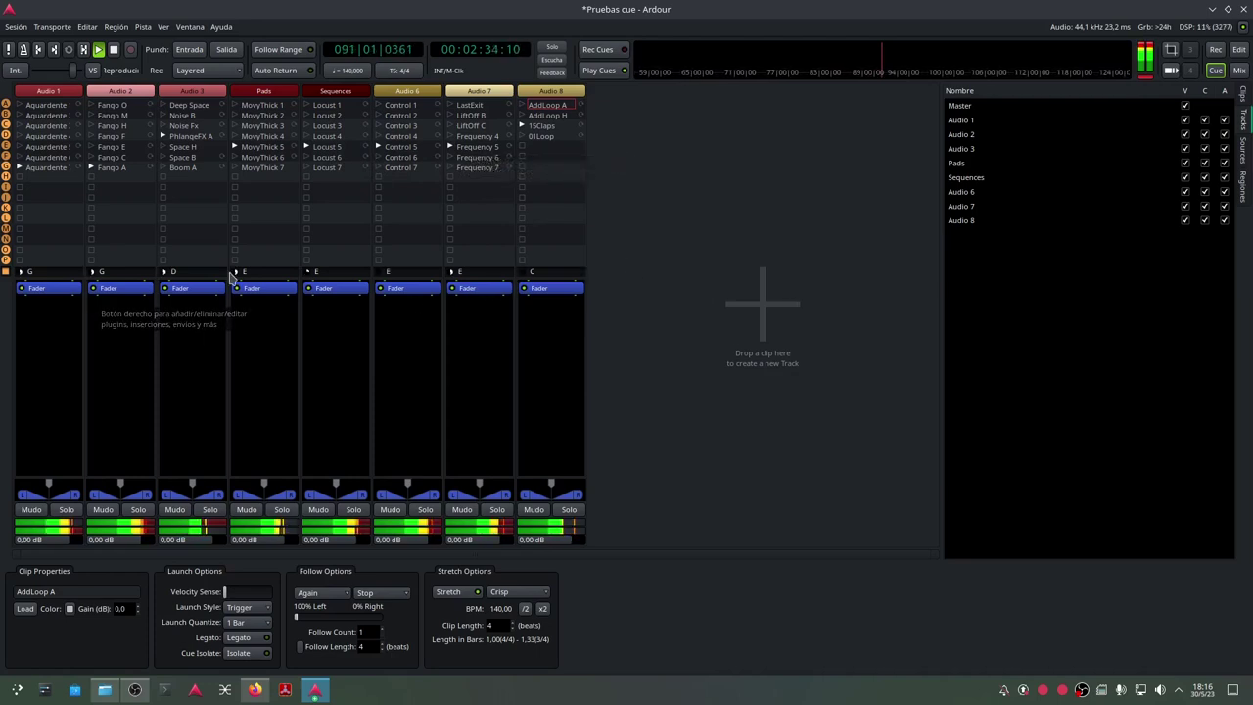
{"action": "left_click", "coordinate": [114, 50]}
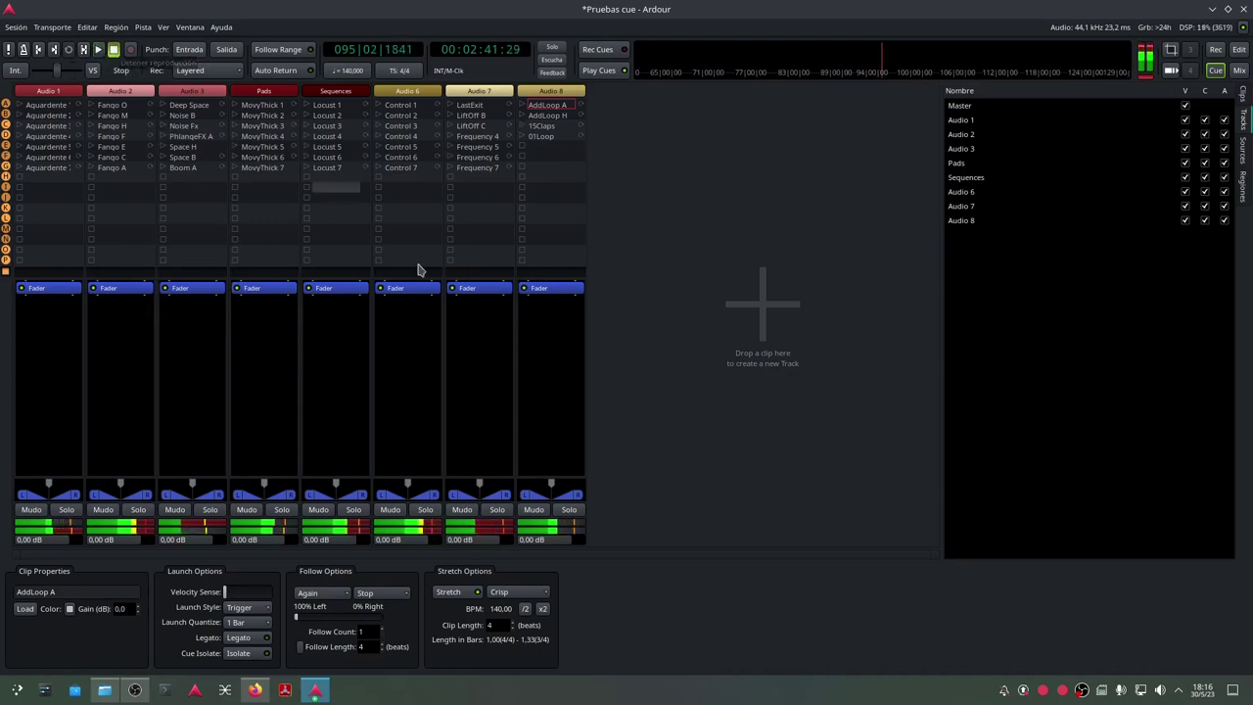